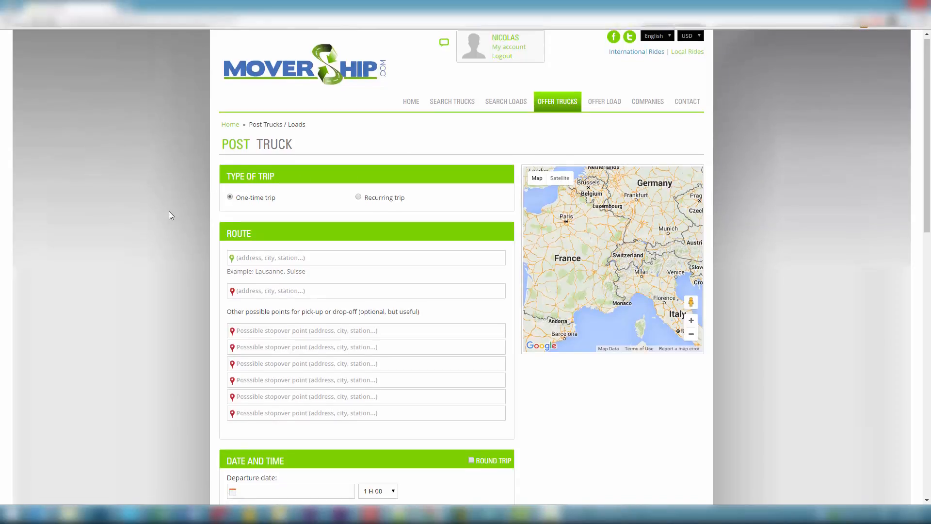
scroll(178, 243, "down", 8)
scroll(179, 242, "up", 7)
scroll(179, 243, "up", 1)
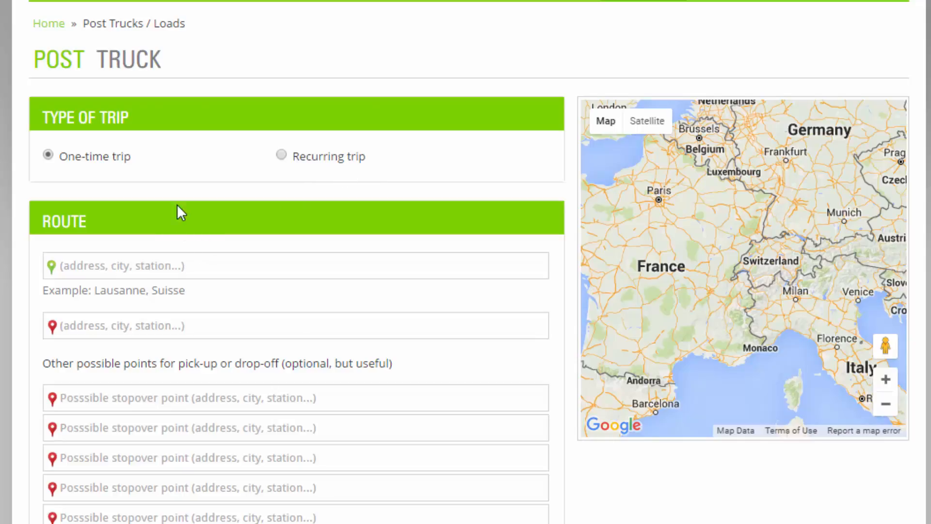
- Preview the recurring trip's date and time options, and return the trip type to one-time
left_click(281, 156)
scroll(282, 156, "down", 8)
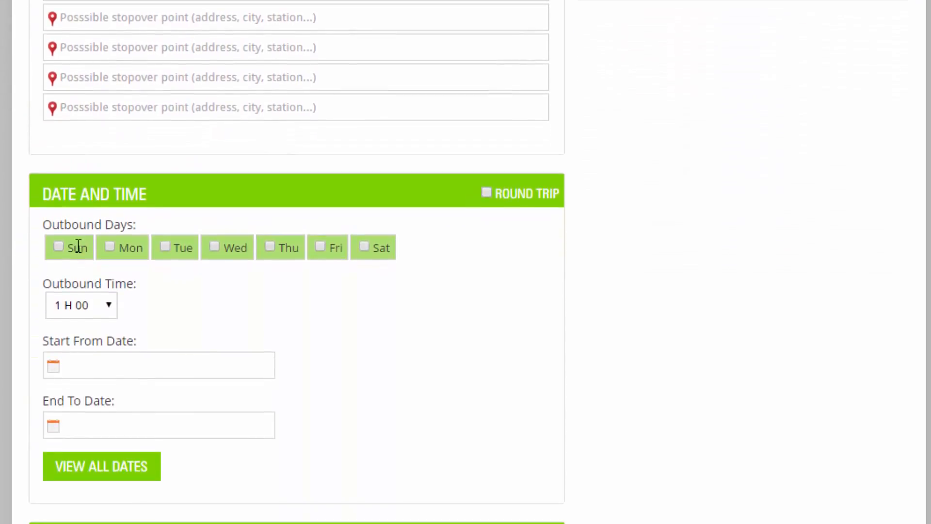
left_click_drag(44, 189, 154, 193)
left_click(133, 206)
scroll(92, 439, "up", 9)
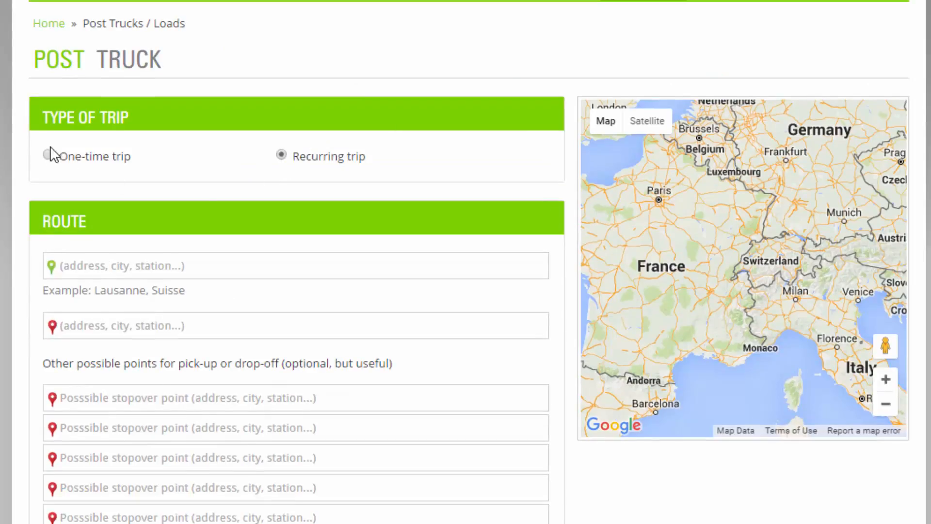
left_click(48, 155)
- Set the route's departure point to the suggested city Brussels, Belgium
scroll(156, 225, "down", 2)
left_click(131, 179)
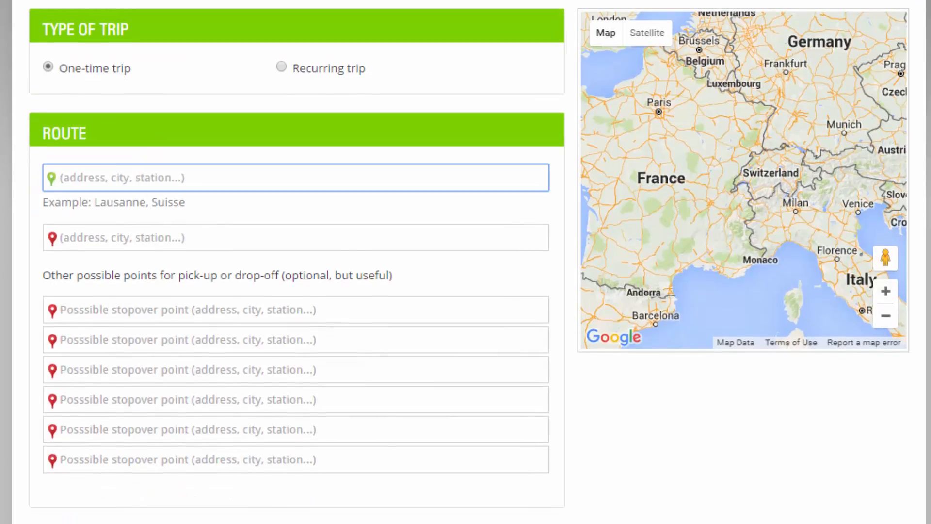
left_click_drag(46, 129, 95, 139)
left_click(86, 176)
type("Brussel")
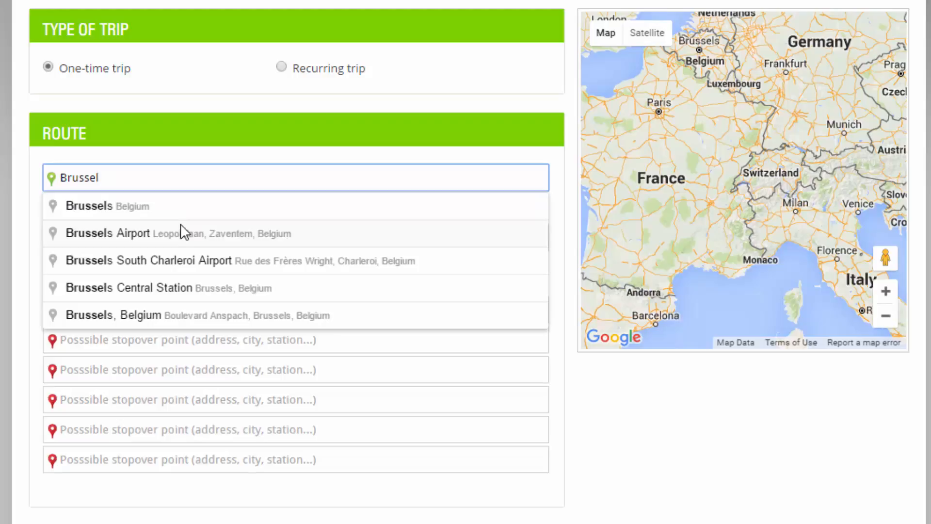
left_click(166, 205)
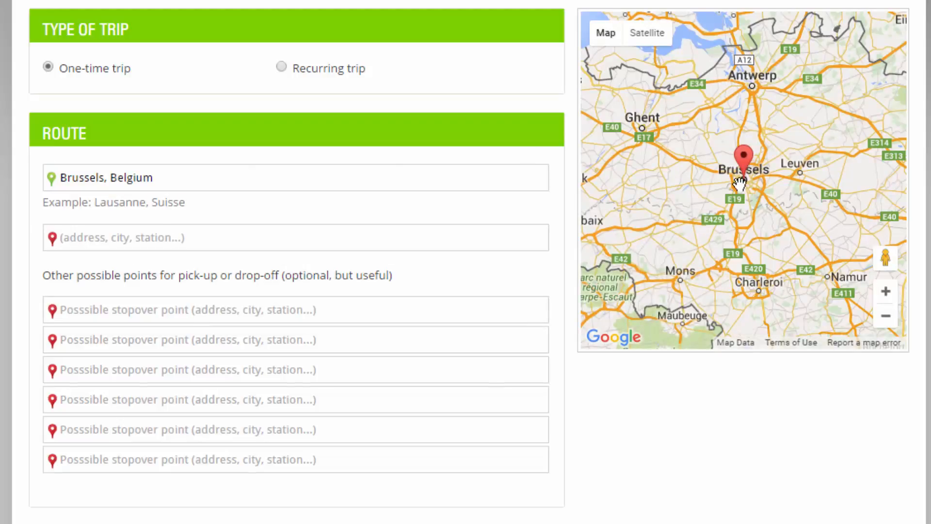
- Change the departure point to the suggested street Rue du Fossé aux Loups, Brussels, Belgium
left_click(173, 180)
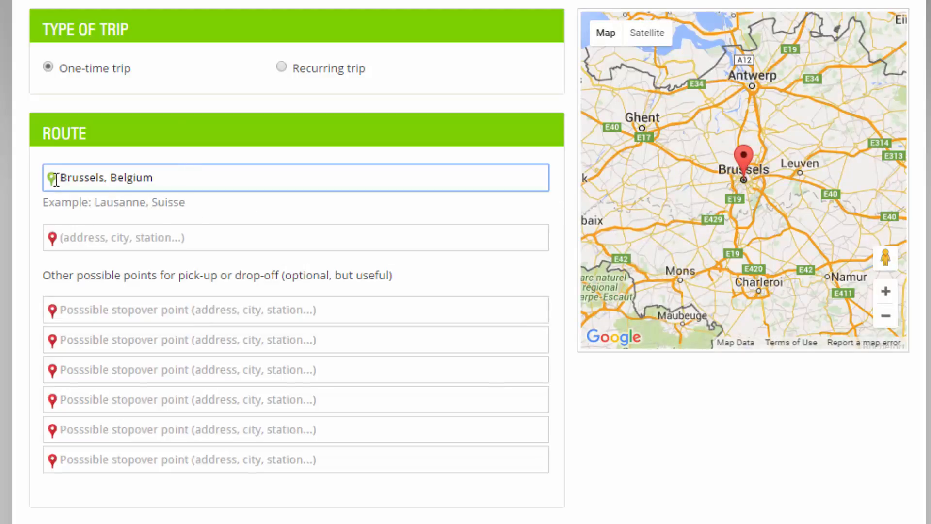
scroll(776, 194, "up", 5)
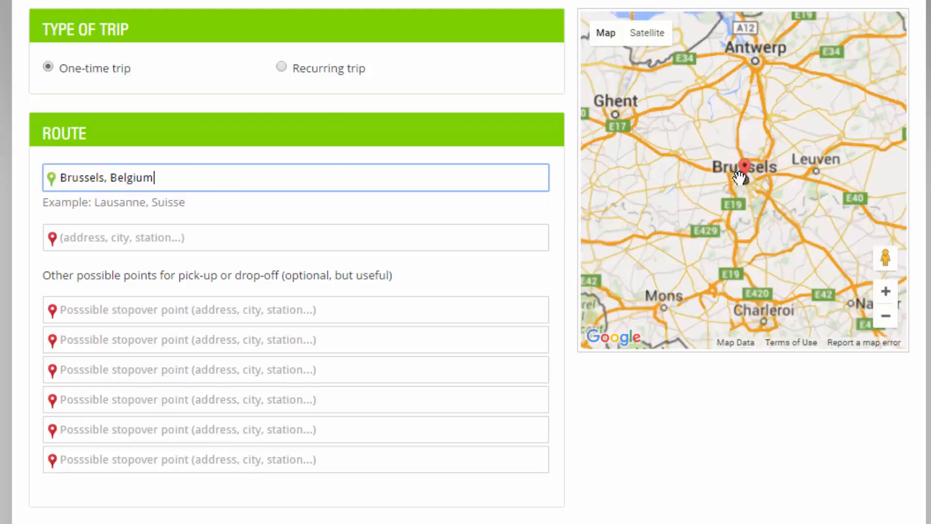
scroll(799, 207, "up", 4)
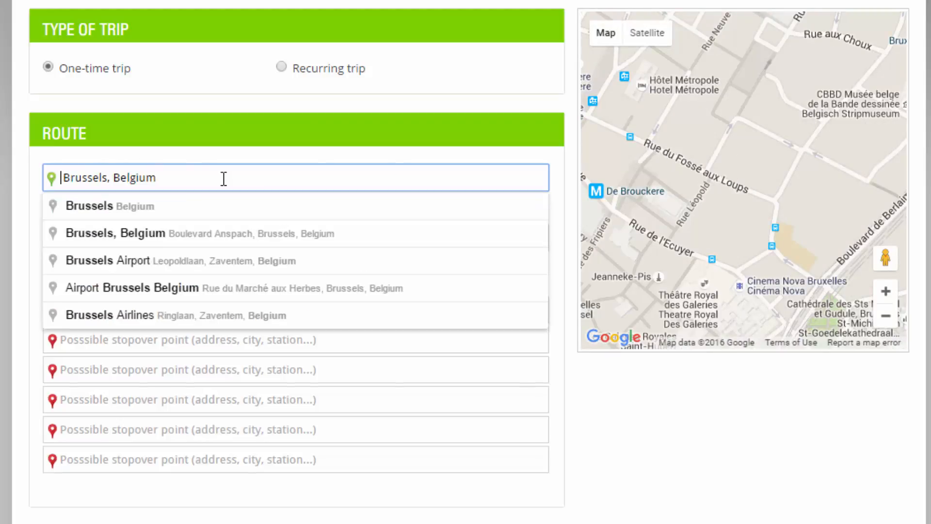
type("rue du fossé")
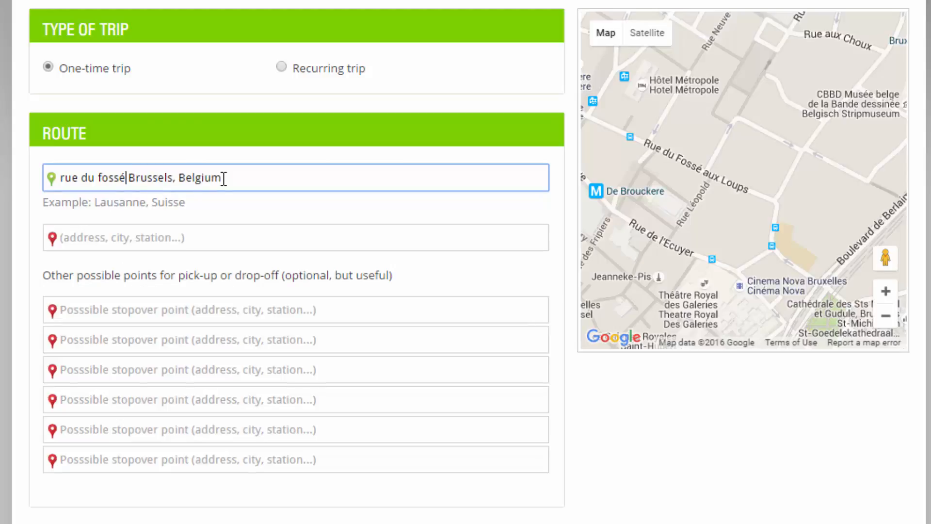
type(" aux loup")
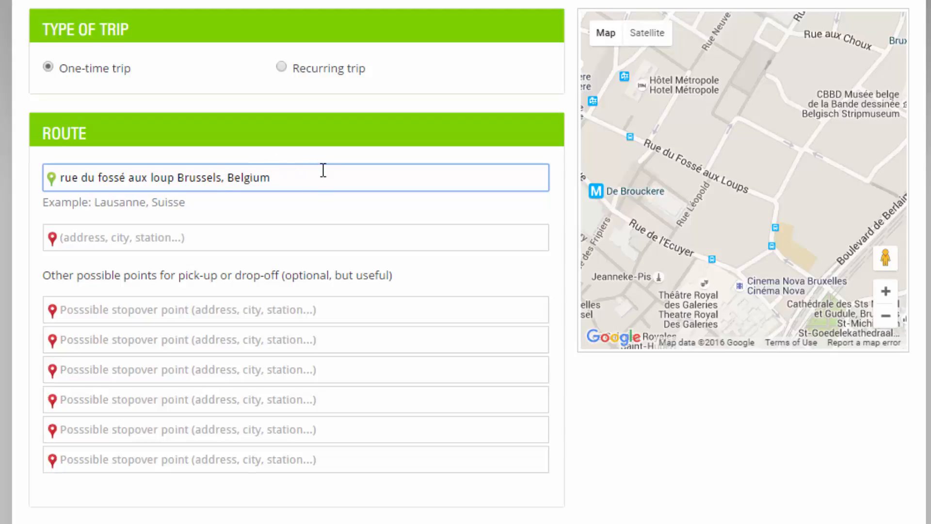
key("shift+End")
type(",")
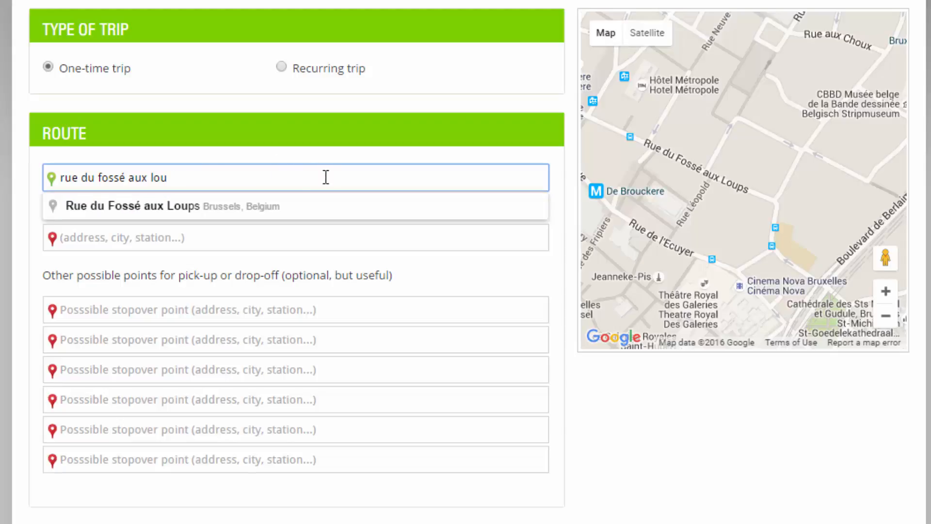
left_click(223, 206)
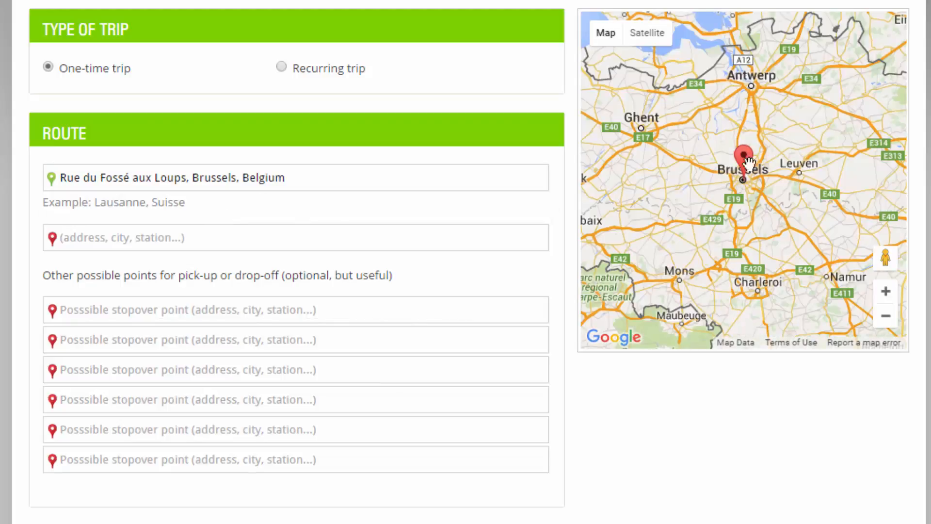
scroll(743, 189, "up", 1)
- Find a street in central Barcelona on the map and set the destination to Carrer de Santa Anna, Barcelona, Spain
left_click(142, 238)
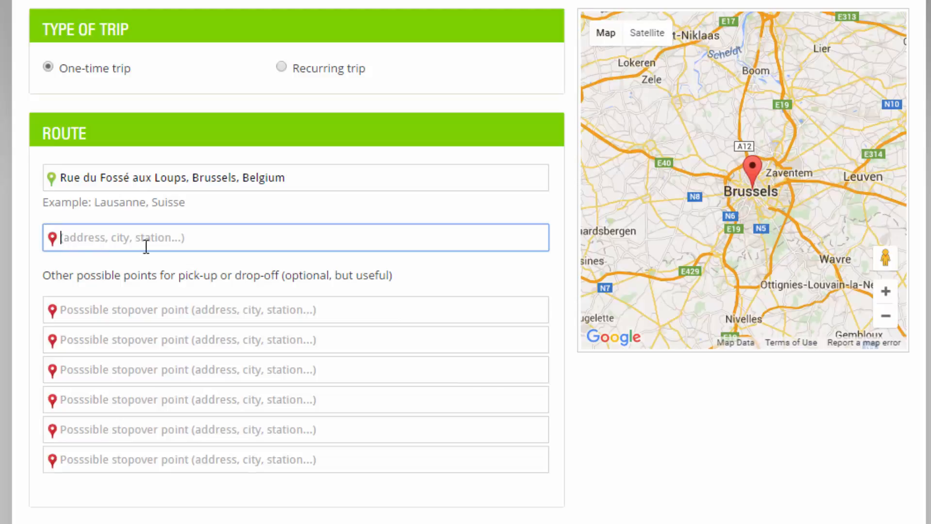
scroll(681, 197, "down", 4)
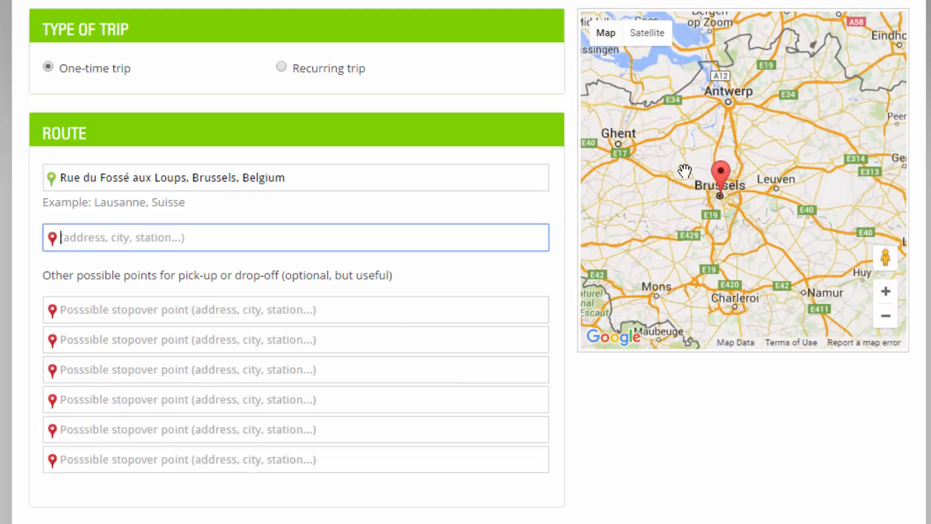
left_click_drag(661, 302, 745, 108)
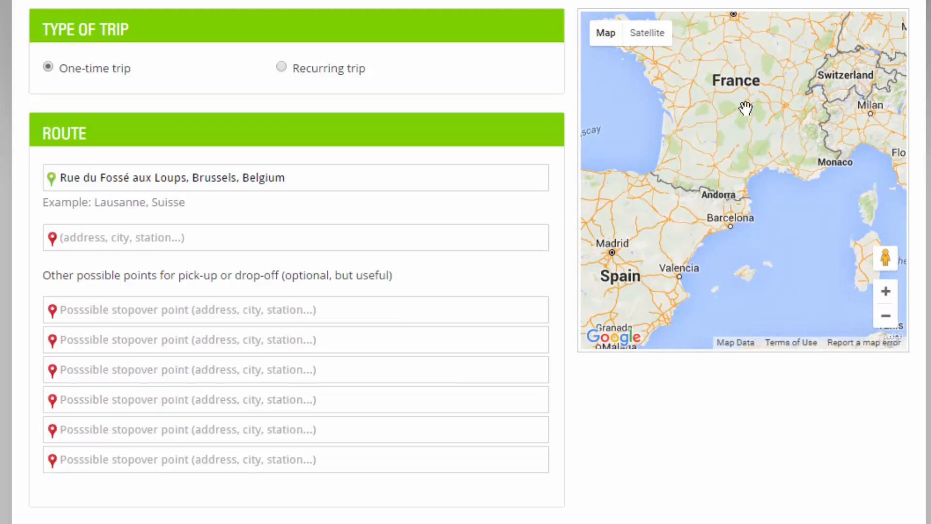
scroll(725, 238, "up", 1)
scroll(724, 239, "up", 1)
scroll(716, 117, "up", 4)
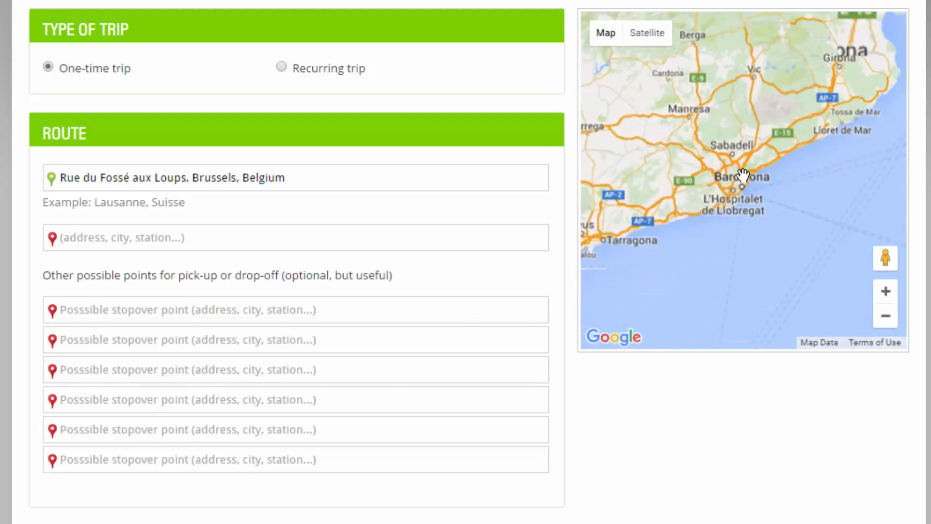
scroll(774, 289, "up", 4)
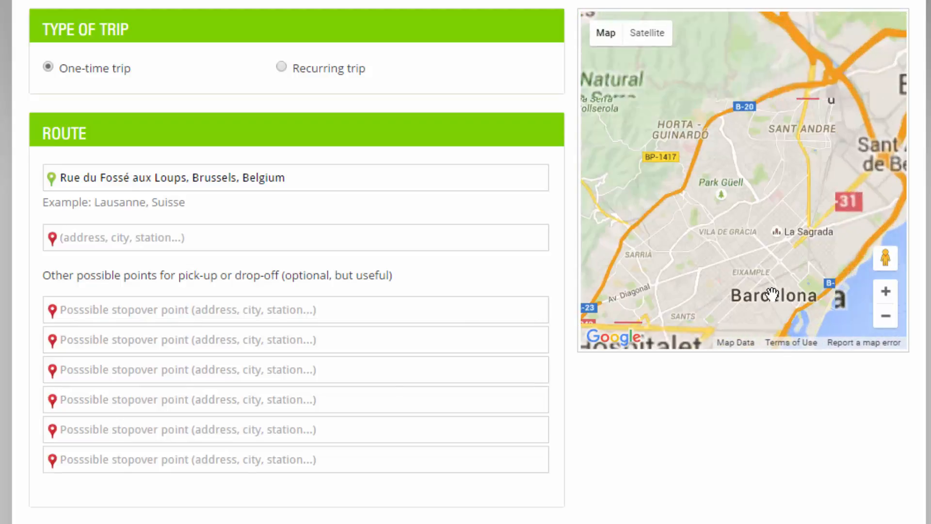
scroll(763, 289, "up", 3)
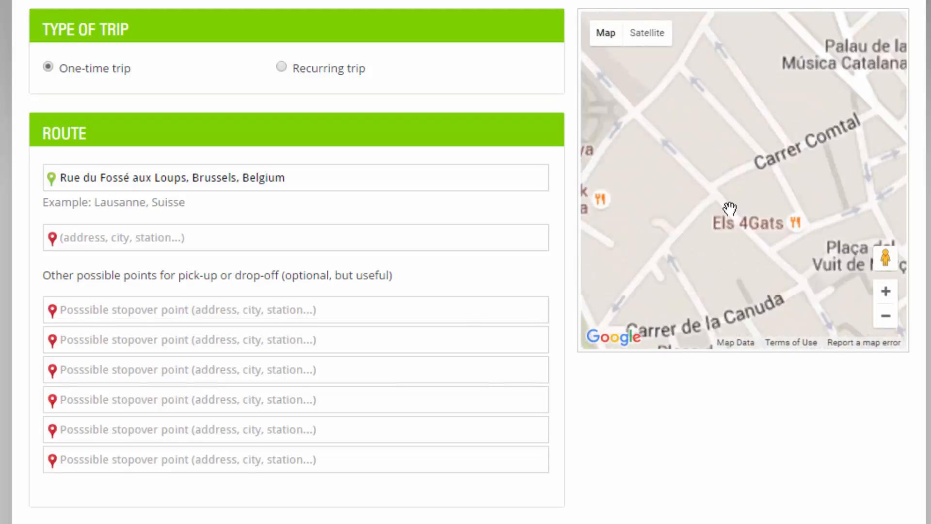
left_click_drag(674, 283, 740, 230)
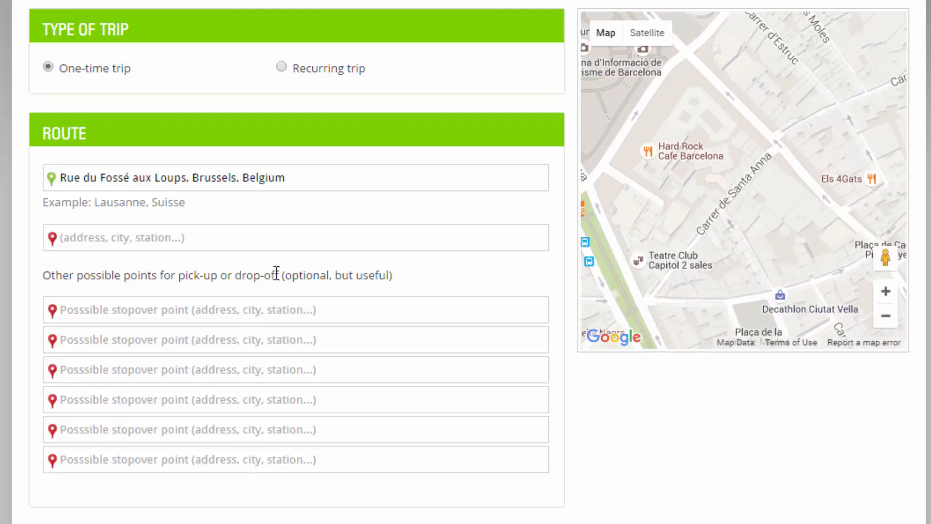
left_click(170, 241)
type("carr")
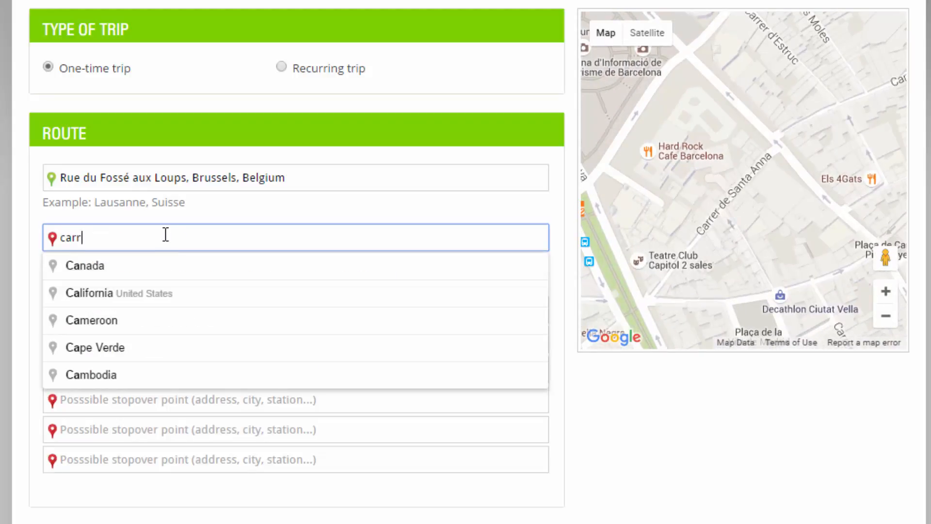
type("er de sa")
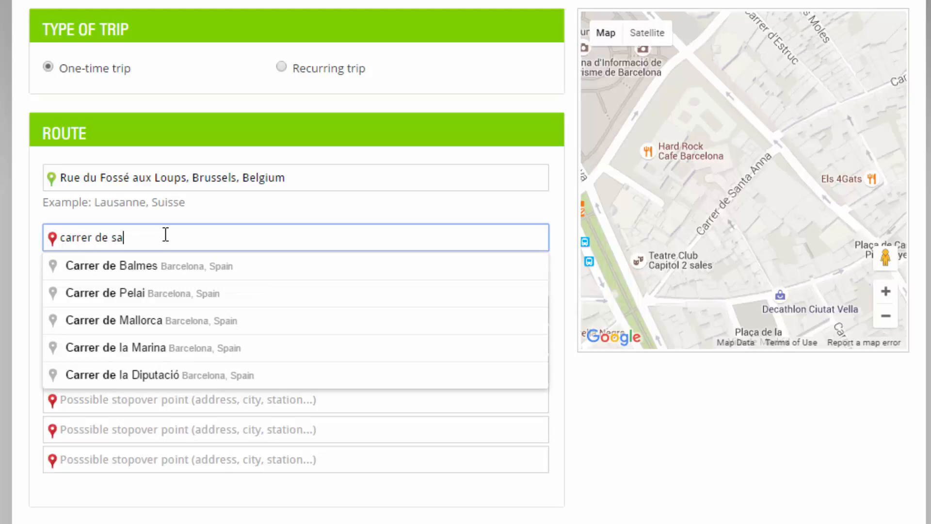
type("nta anna")
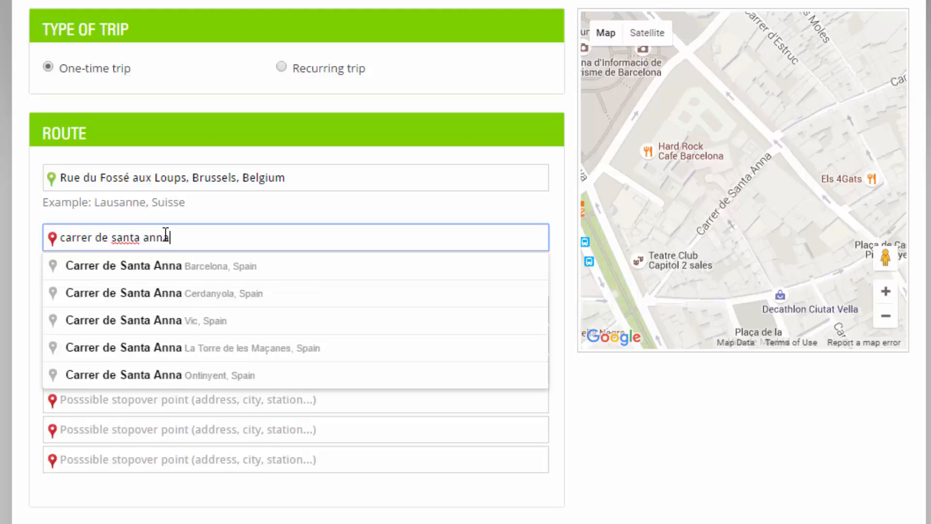
left_click(191, 272)
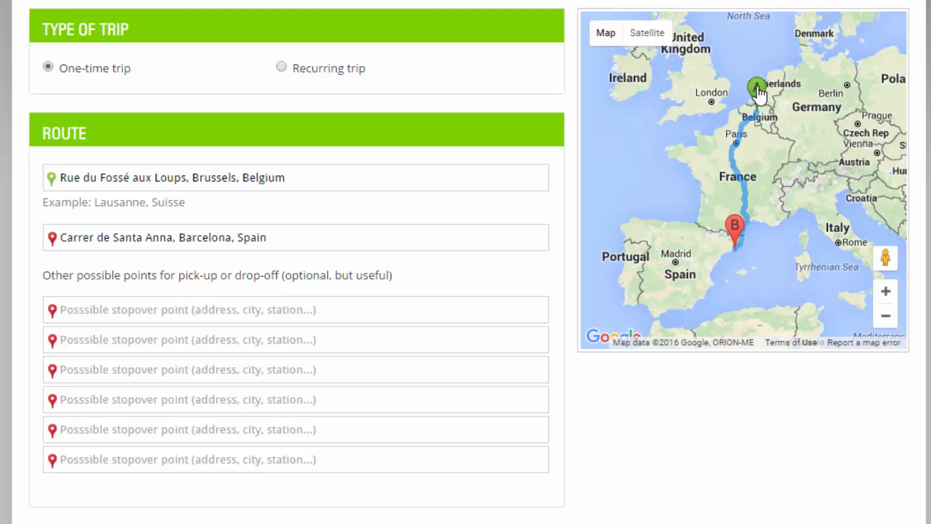
- Examine the route on the map along its whole course from Brussels through France to Barcelona
scroll(712, 134, "up", 1)
scroll(713, 134, "up", 1)
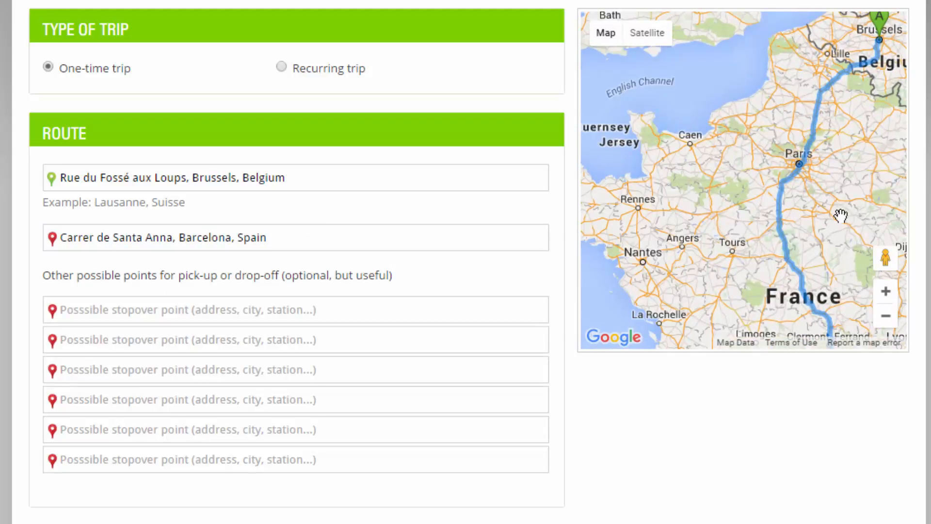
left_click_drag(831, 214, 785, 221)
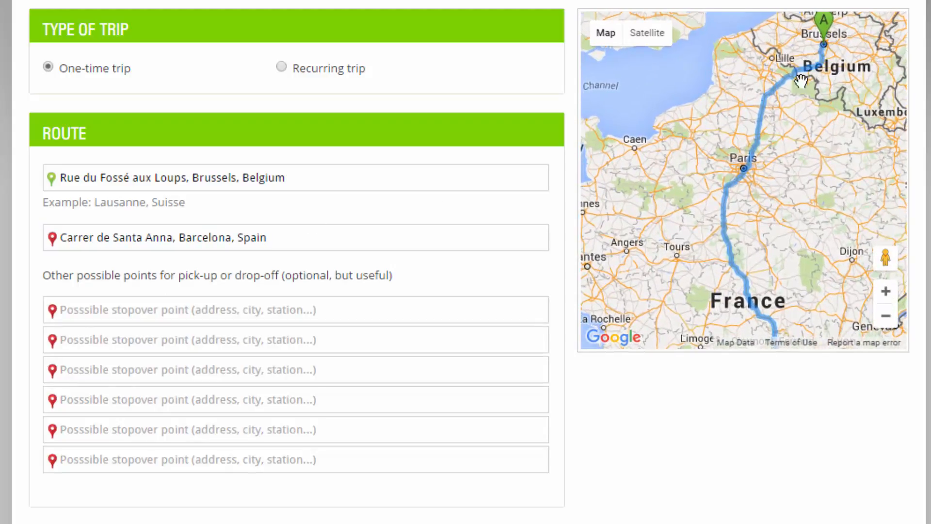
left_click_drag(809, 260, 789, 2)
left_click_drag(712, 160, 698, 337)
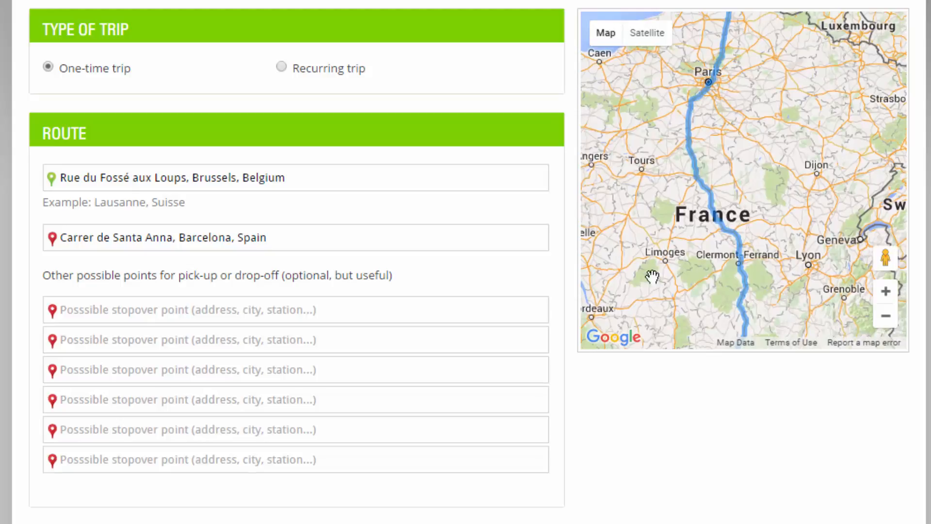
left_click_drag(785, 227, 787, 31)
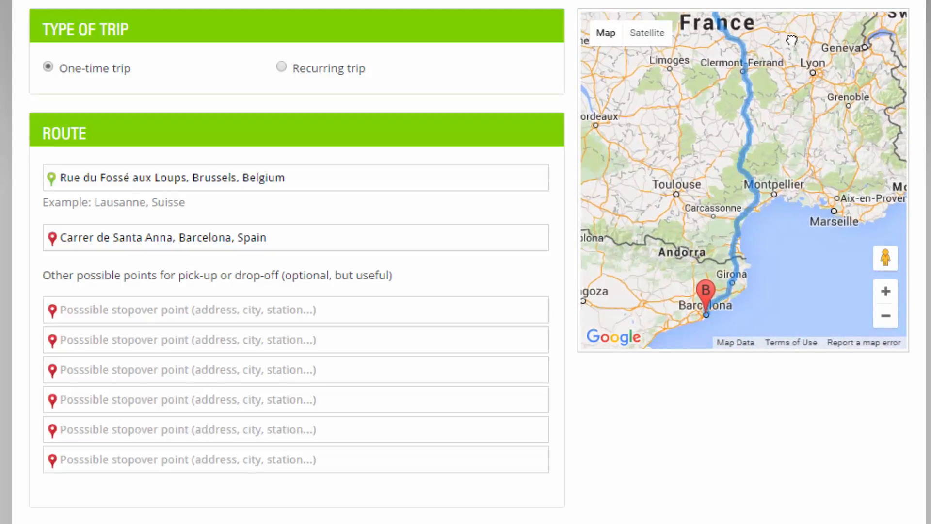
left_click_drag(778, 80, 754, 313)
left_click_drag(762, 121, 757, 164)
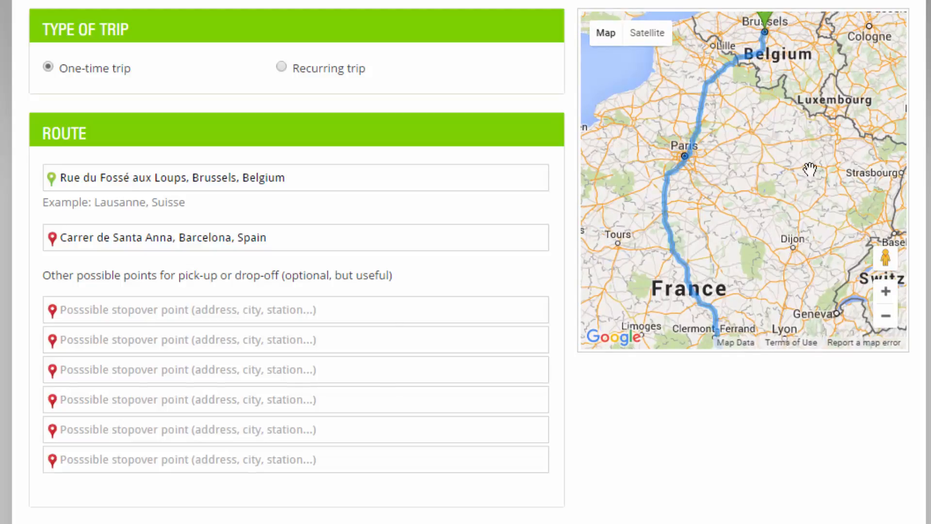
- Add Dijon, France as the first possible stopover point on the route
left_click(167, 309)
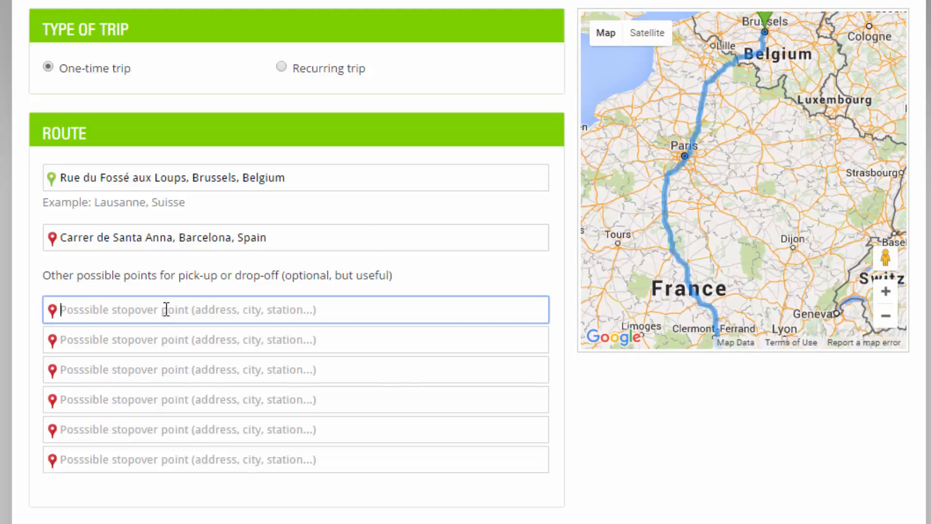
left_click_drag(44, 277, 257, 304)
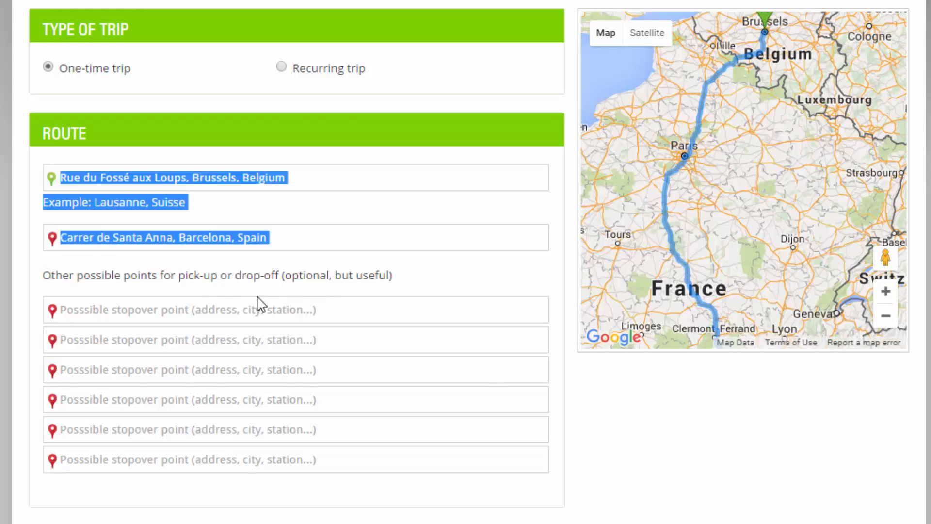
left_click(245, 302)
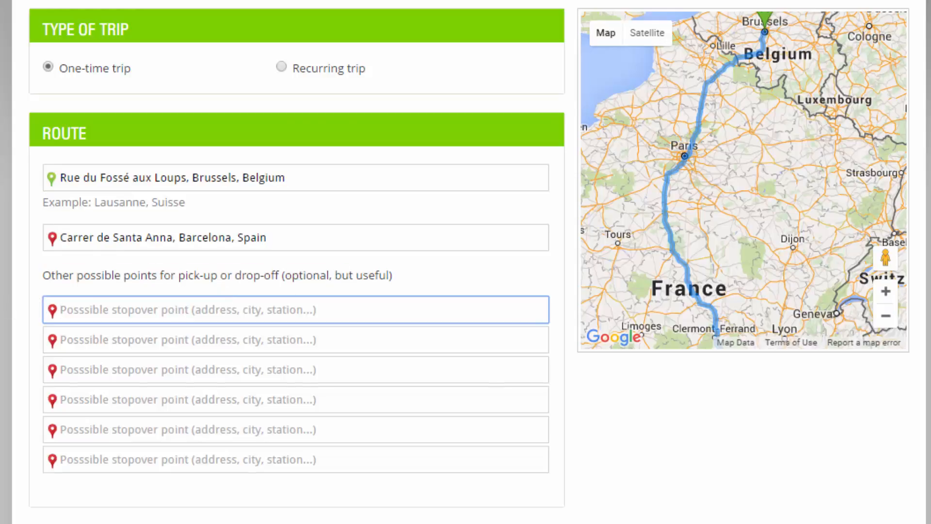
type("Dijon")
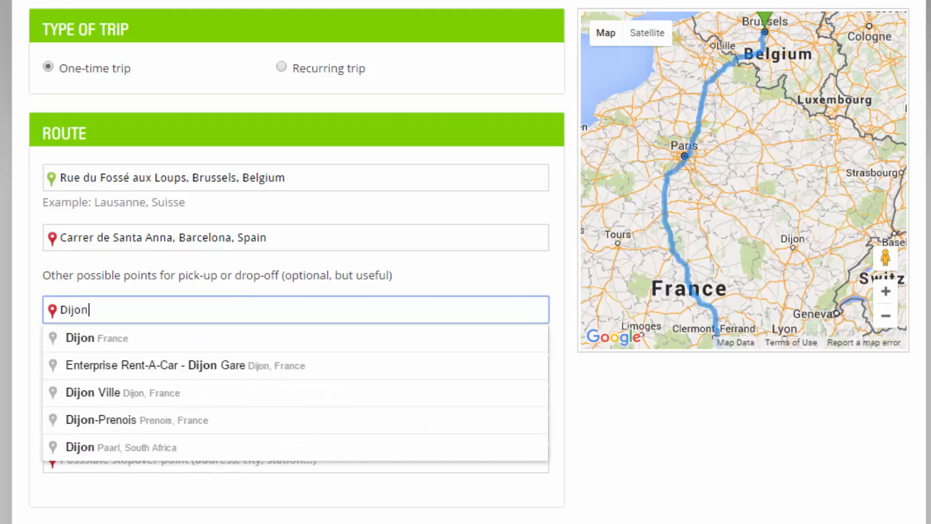
left_click(102, 342)
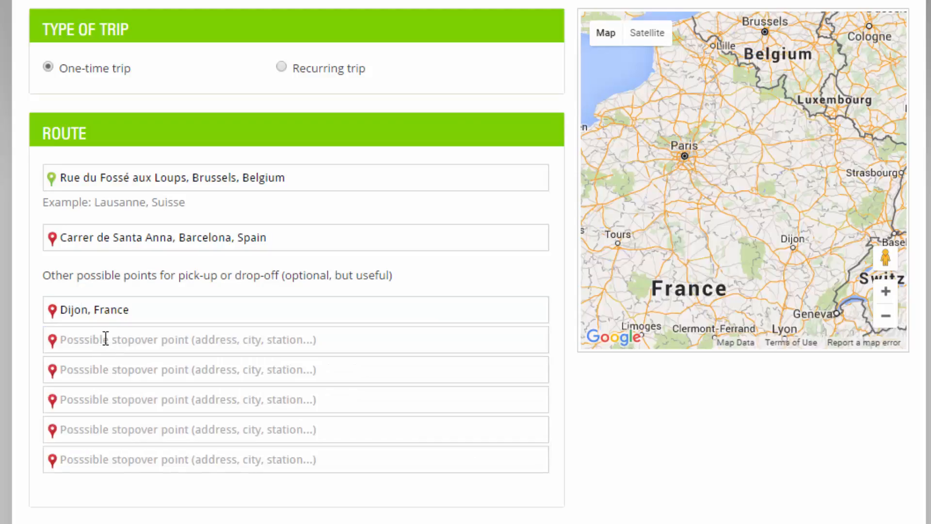
scroll(757, 141, "up", 1)
scroll(757, 141, "up", 1)
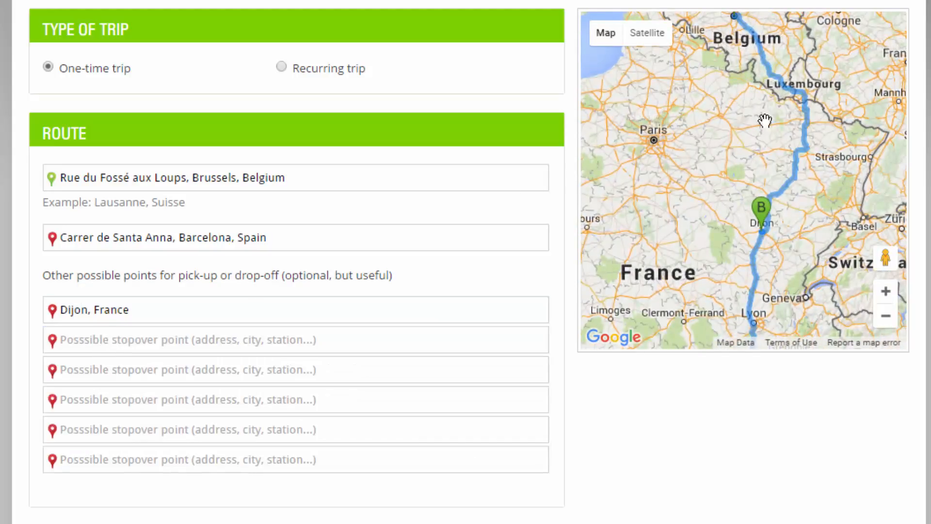
- Replace the first possible stopover point with Reims, France, and add Dijon, France as the second one
left_click_drag(704, 242, 743, 309)
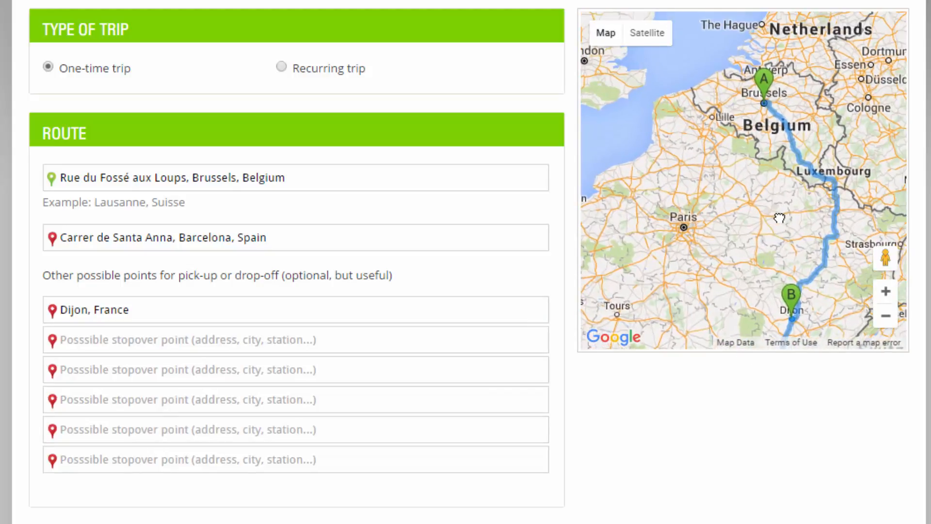
scroll(794, 201, "up", 1)
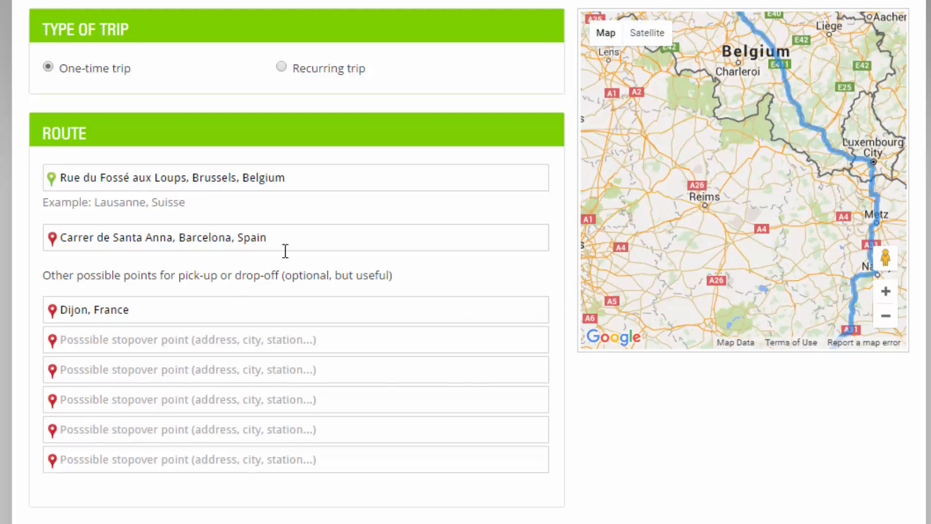
left_click_drag(63, 313, 175, 315)
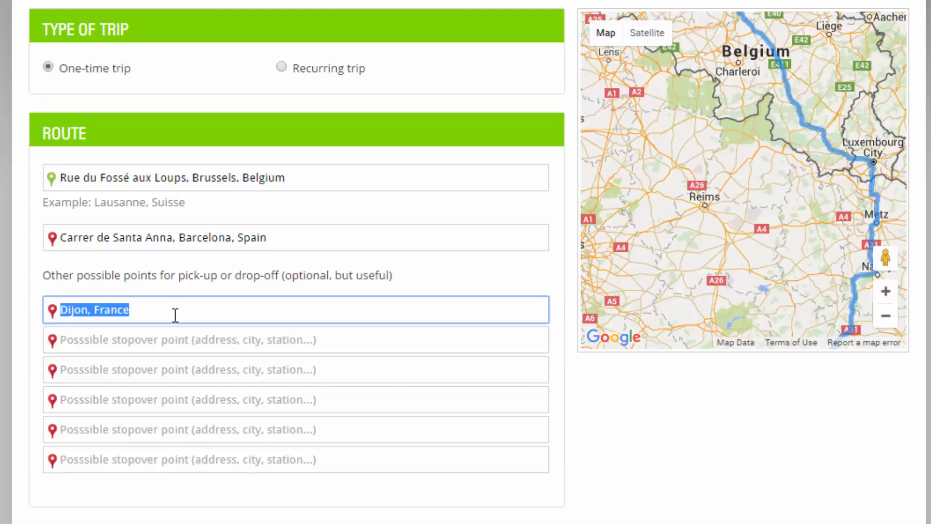
type("Reims")
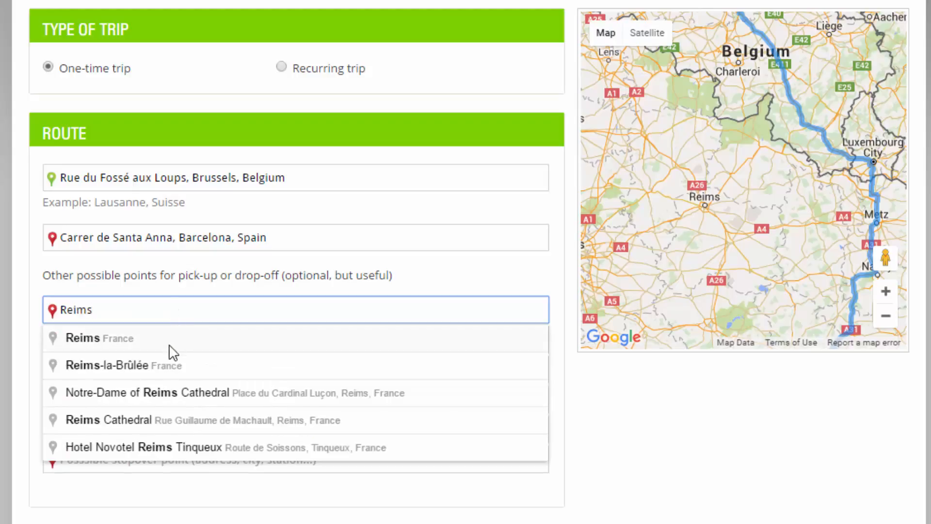
left_click(169, 345)
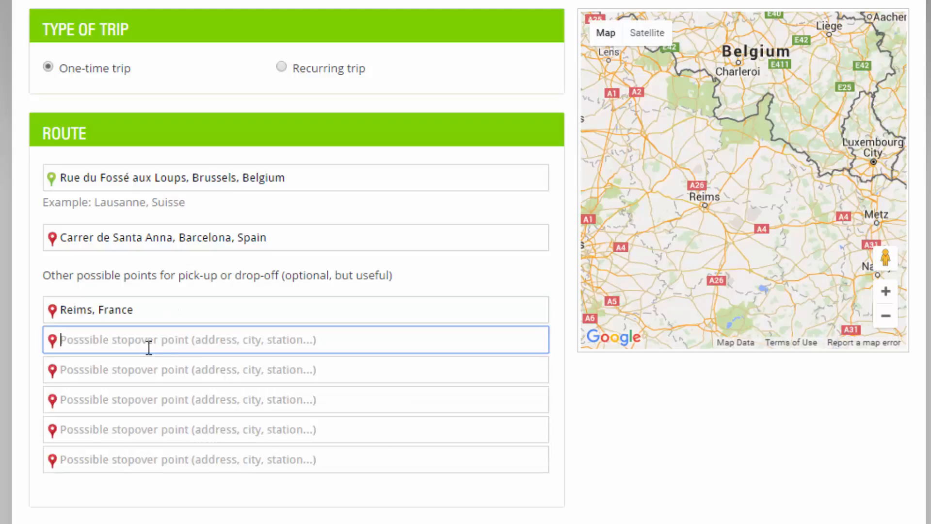
type("Dijon")
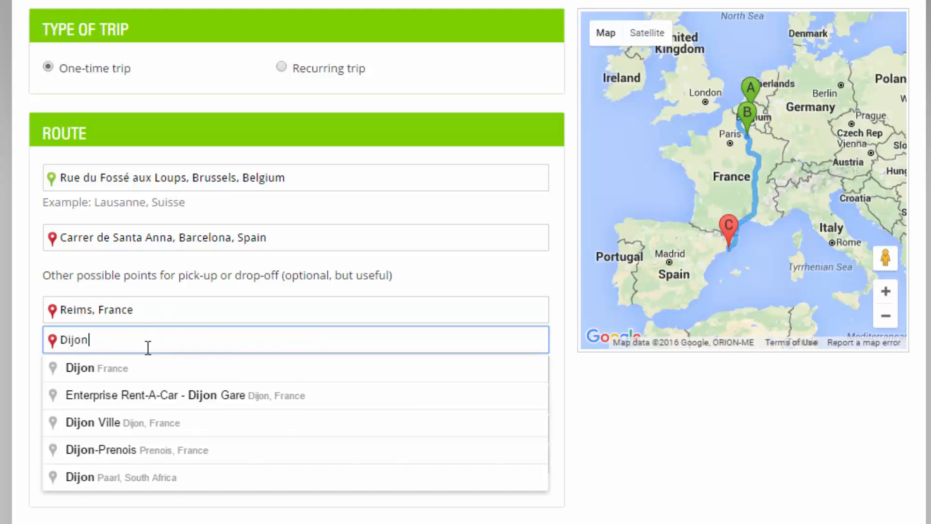
left_click(122, 376)
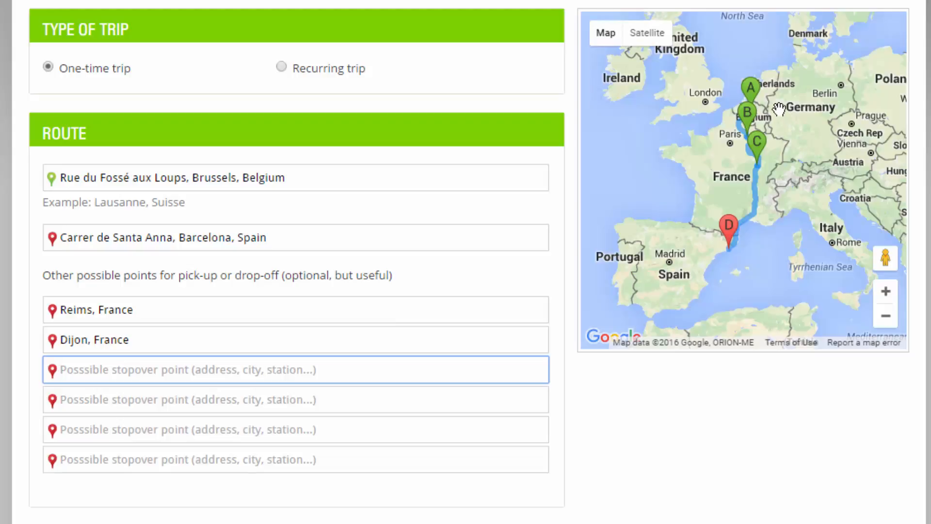
- Examine the updated route on the map from Brussels through both French stopovers down to Barcelona
scroll(730, 119, "up", 2)
scroll(723, 134, "up", 1)
left_click_drag(724, 181, 891, 119)
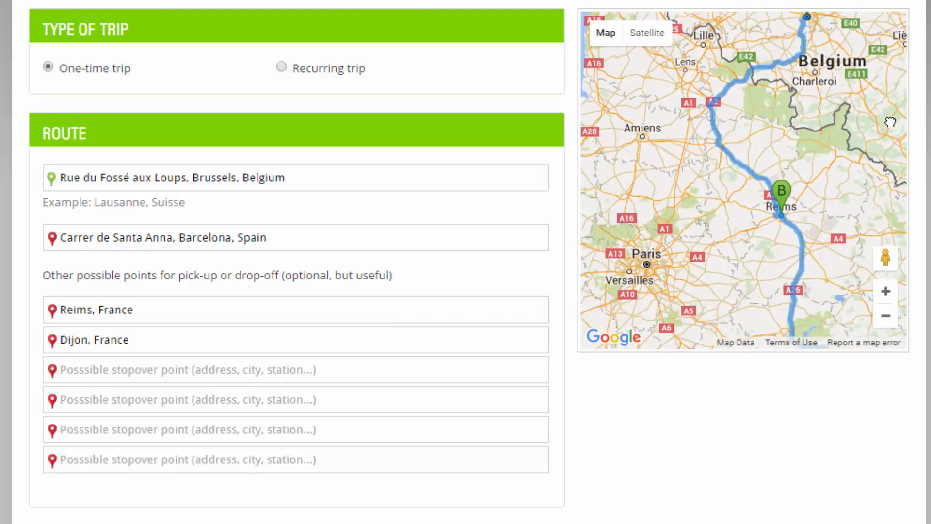
mouse_move(834, 201)
left_mouse_down()
mouse_move(720, 219)
mouse_move(770, 239)
left_mouse_up()
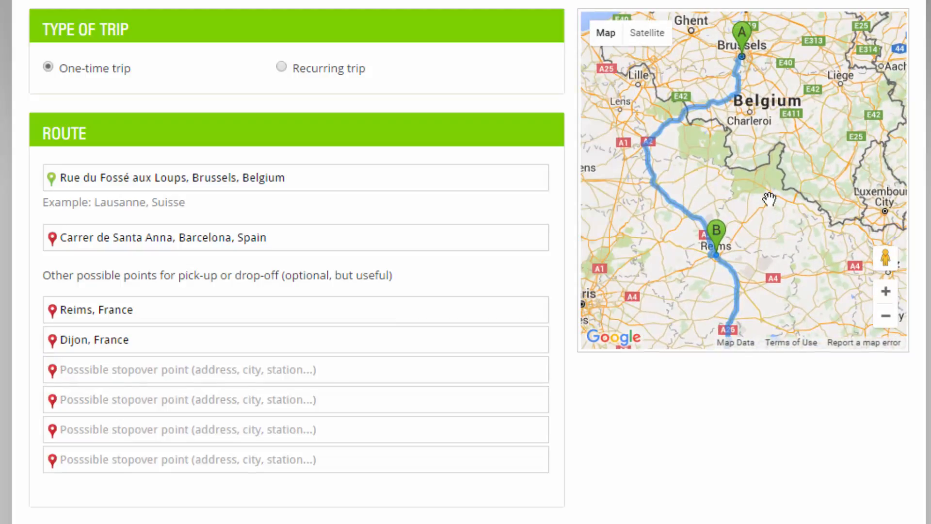
scroll(743, 70, "down", 3)
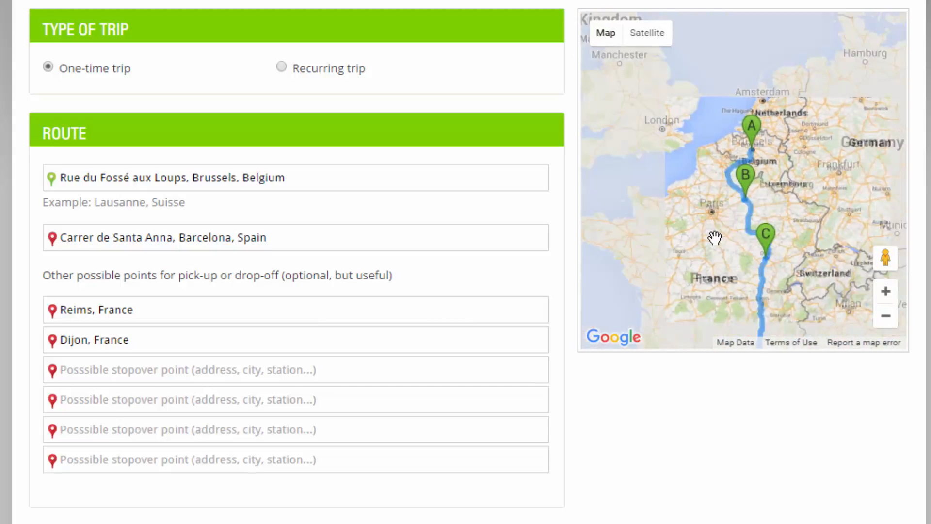
left_click_drag(710, 262, 729, 144)
scroll(723, 168, "up", 2)
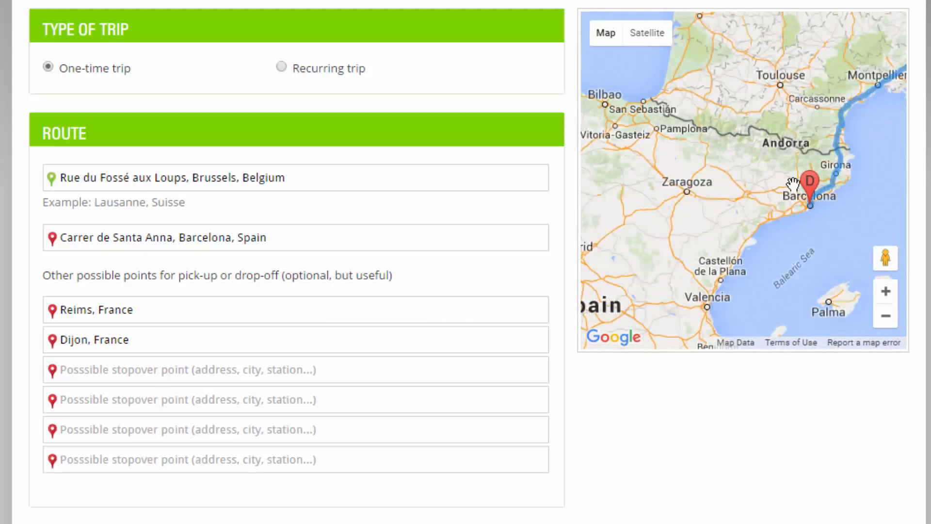
scroll(777, 168, "up", 1)
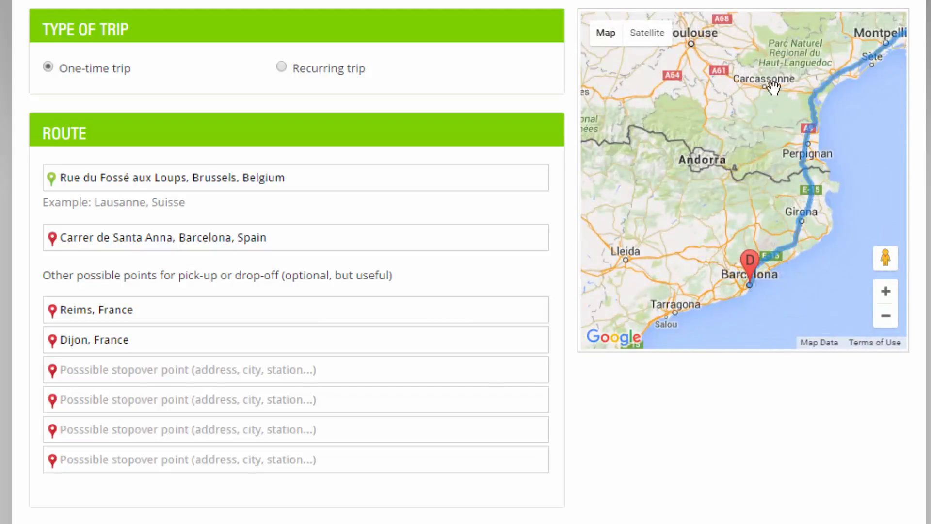
left_click_drag(794, 59, 732, 196)
scroll(699, 167, "down", 3)
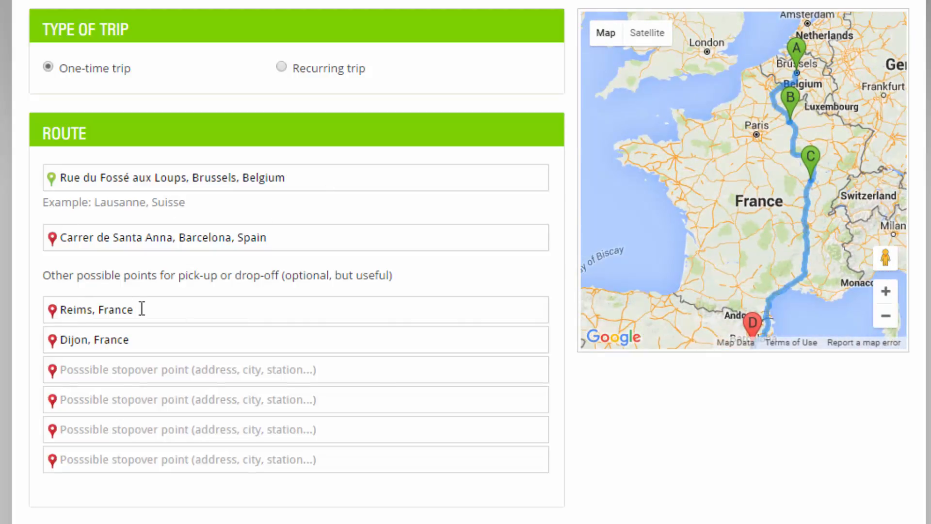
- Set the departure to 2016-04-18 at 8 H 00, leaving the round trip option off
scroll(69, 280, "down", 5)
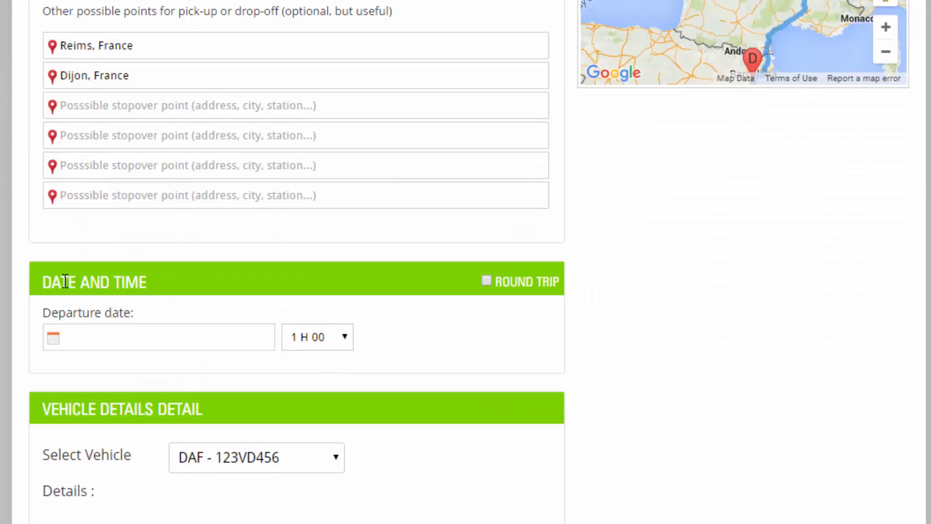
scroll(59, 232, "down", 2)
left_click_drag(46, 196, 164, 193)
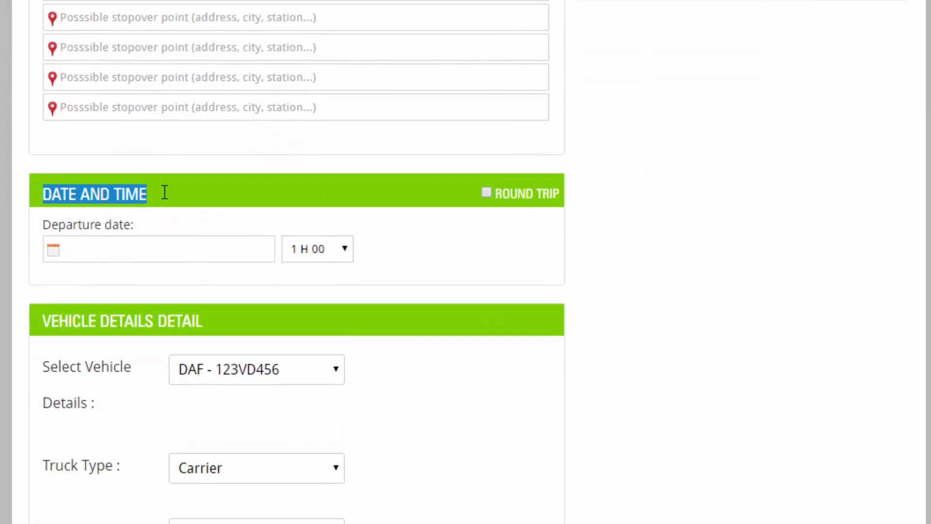
left_click(58, 211)
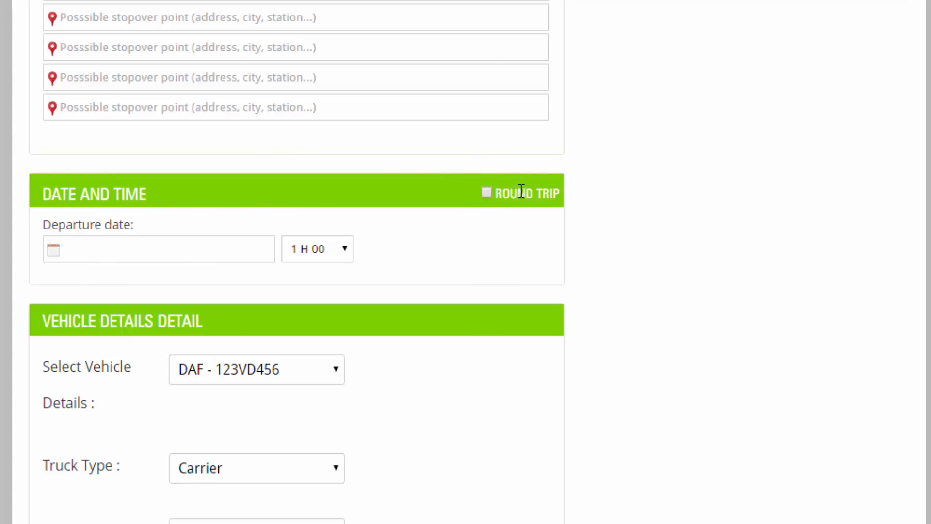
left_click(89, 254)
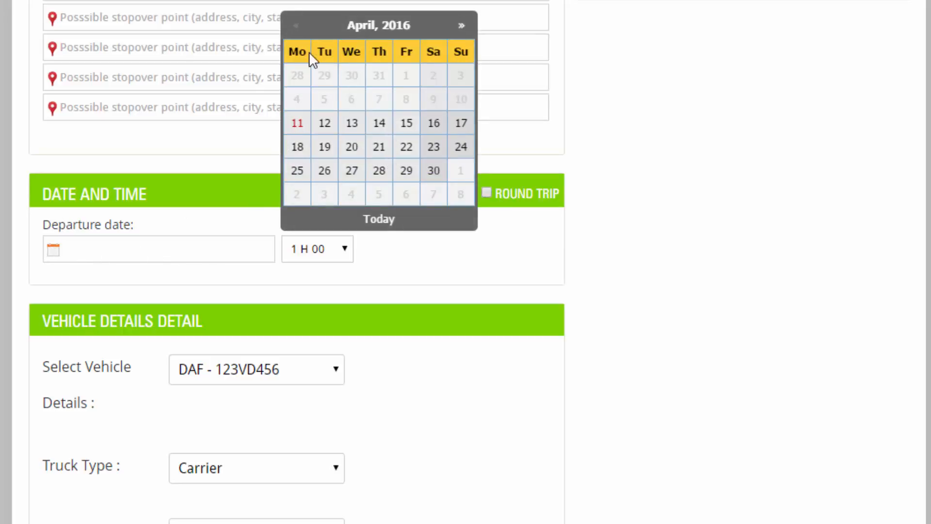
left_click(299, 154)
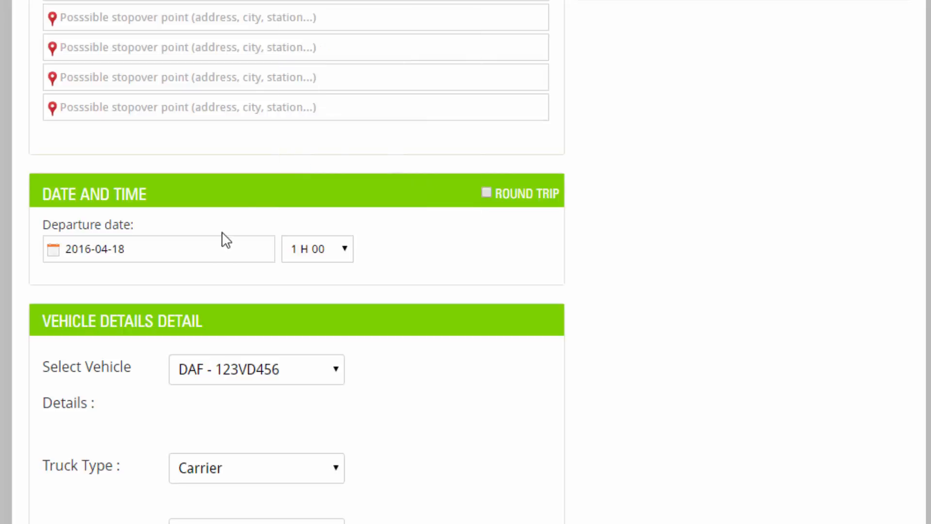
left_click(325, 250)
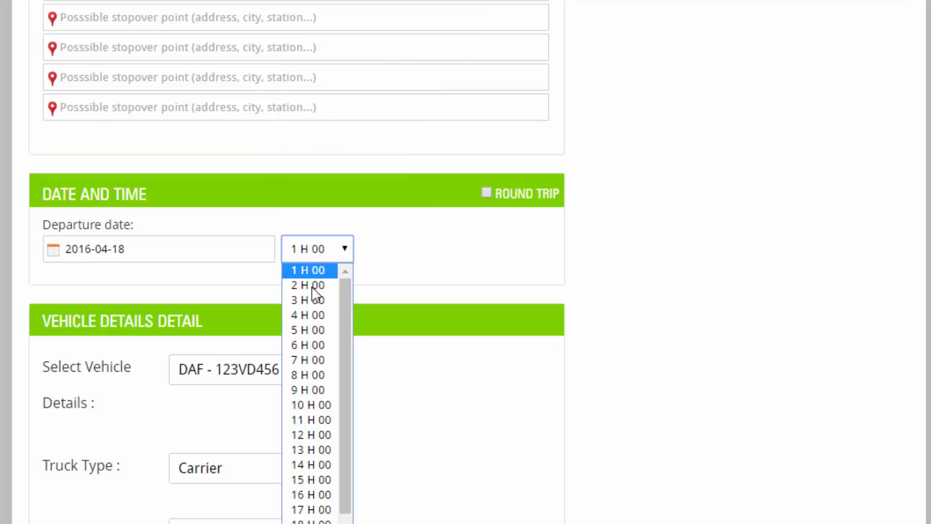
left_click(313, 377)
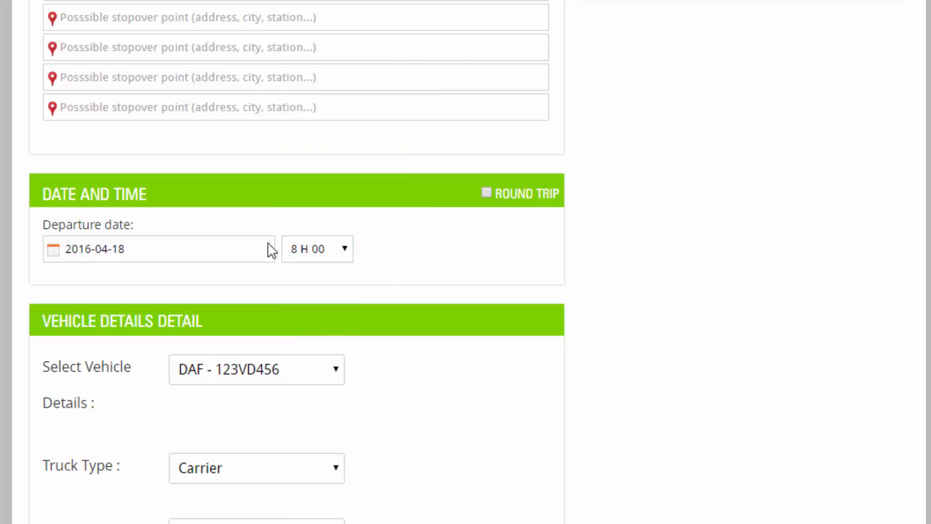
left_click(487, 193)
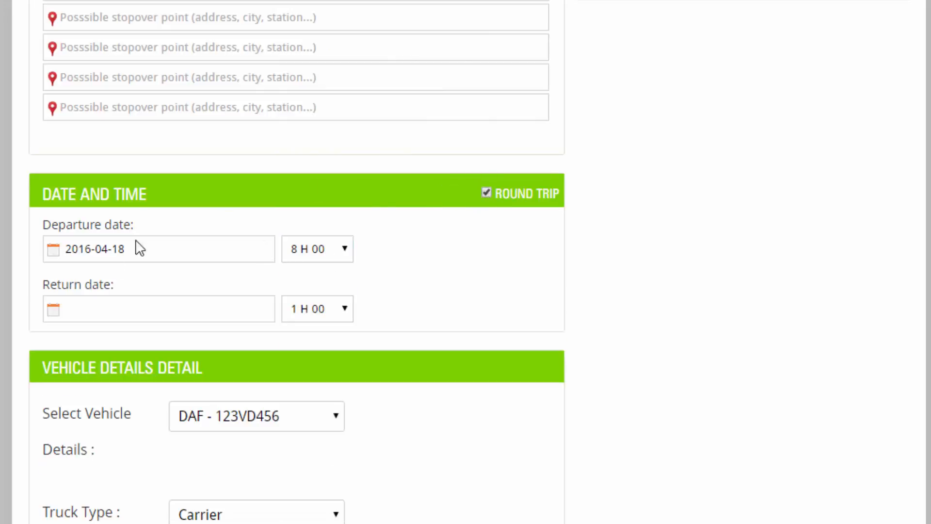
left_click(487, 192)
- Review the vehicles available for the offer and the account menu's entries, and return to the vehicle details section
scroll(547, 280, "down", 3)
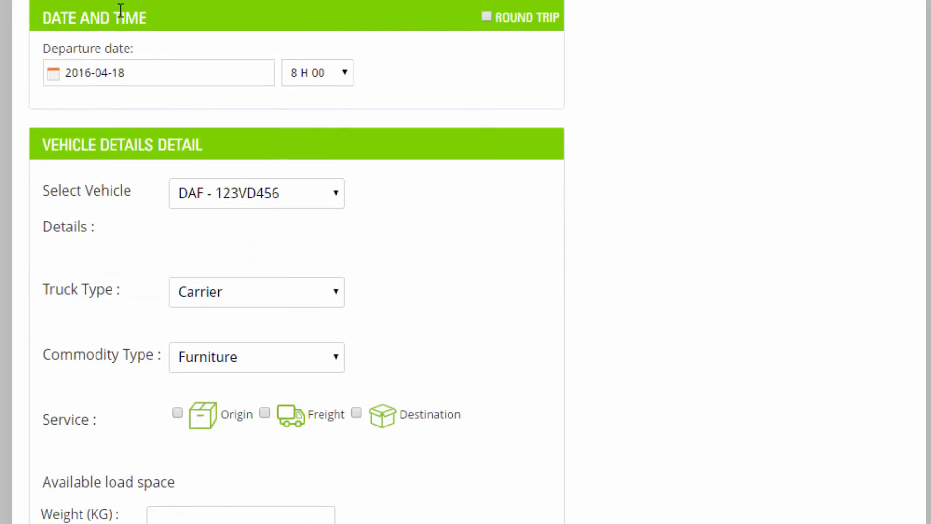
left_click_drag(219, 146, 32, 145)
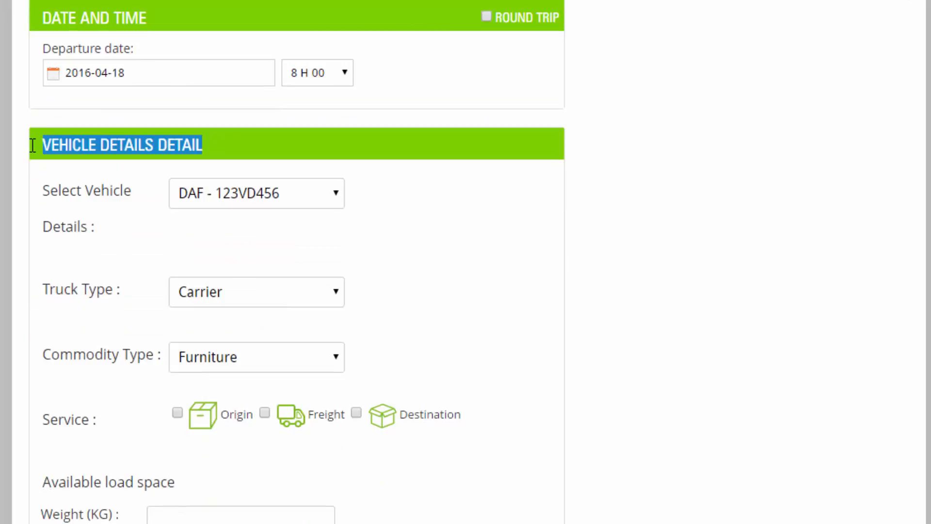
left_click(456, 229)
scroll(421, 214, "down", 2)
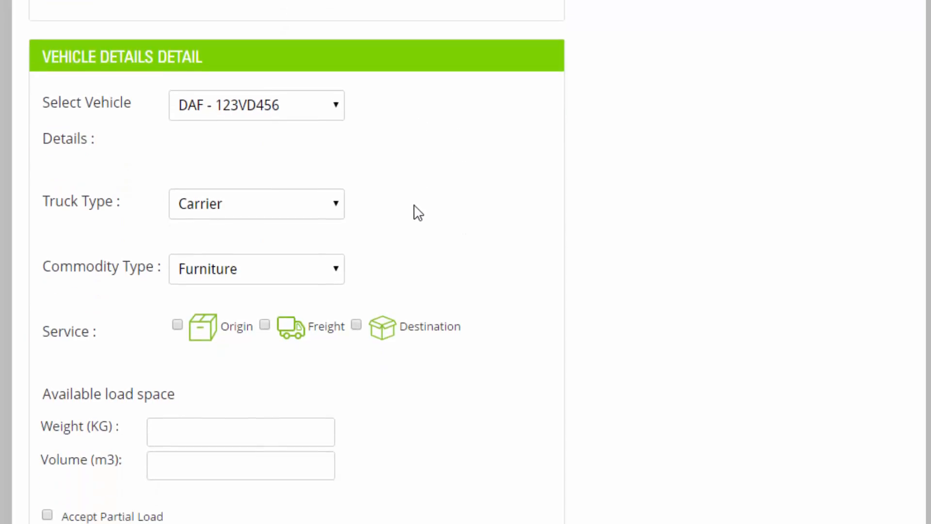
left_click(233, 108)
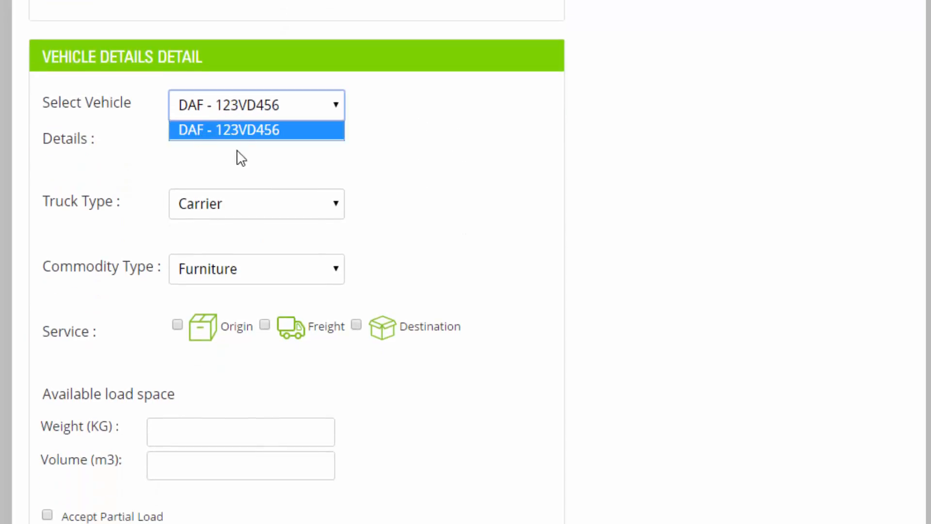
left_click(213, 107)
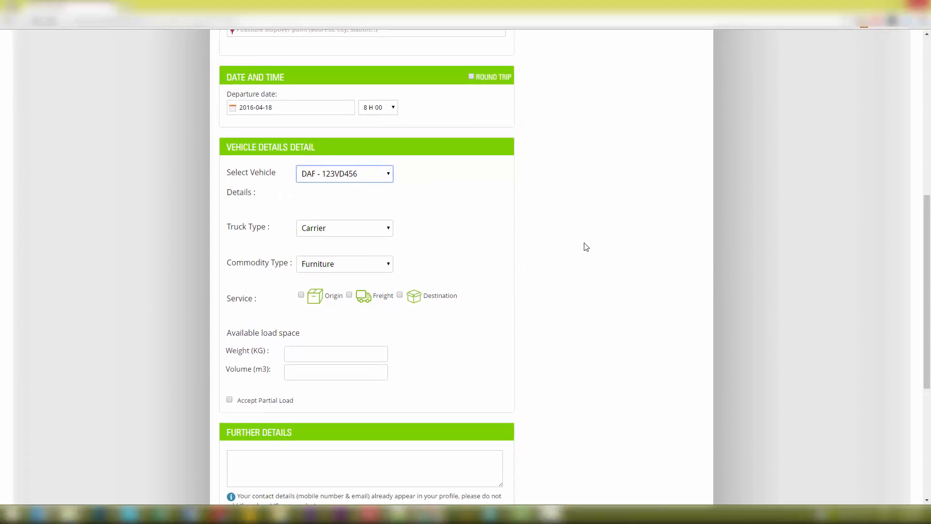
scroll(584, 245, "up", 8)
mouse_move(502, 53)
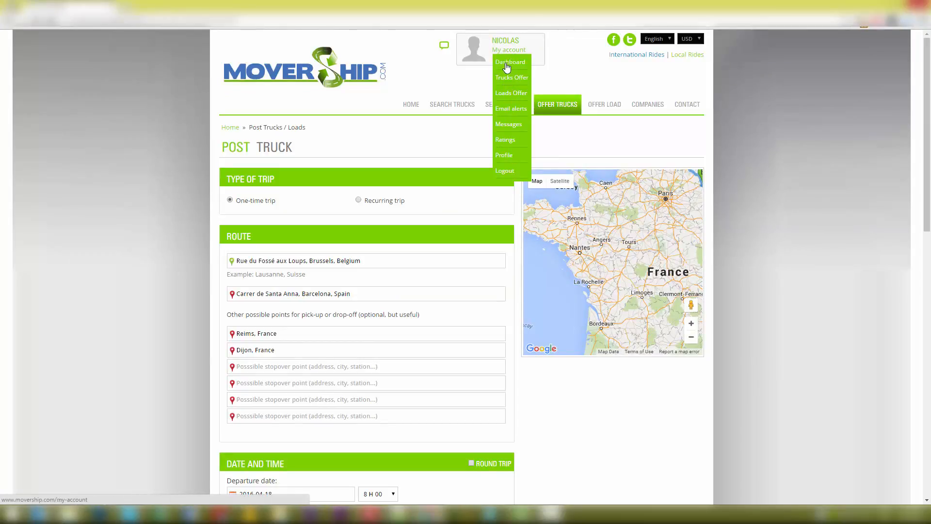
scroll(403, 242, "down", 8)
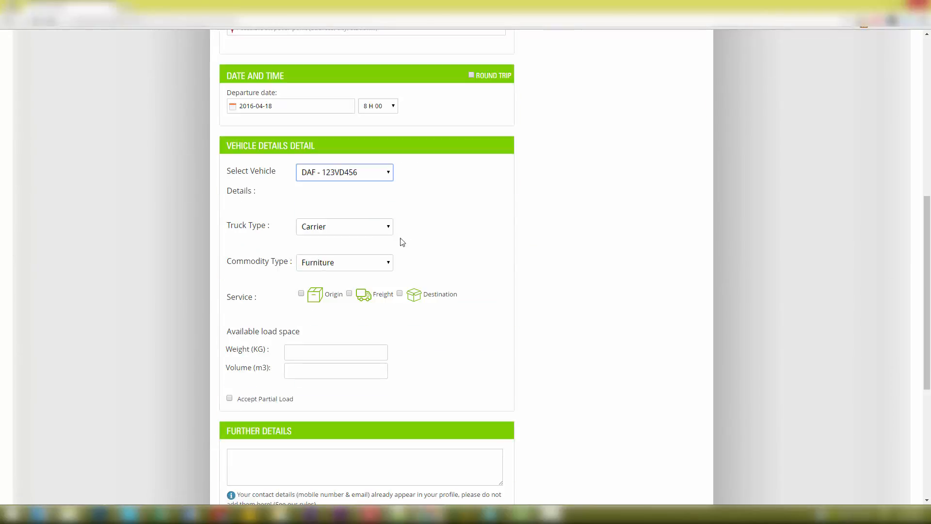
left_click_drag(232, 169, 273, 169)
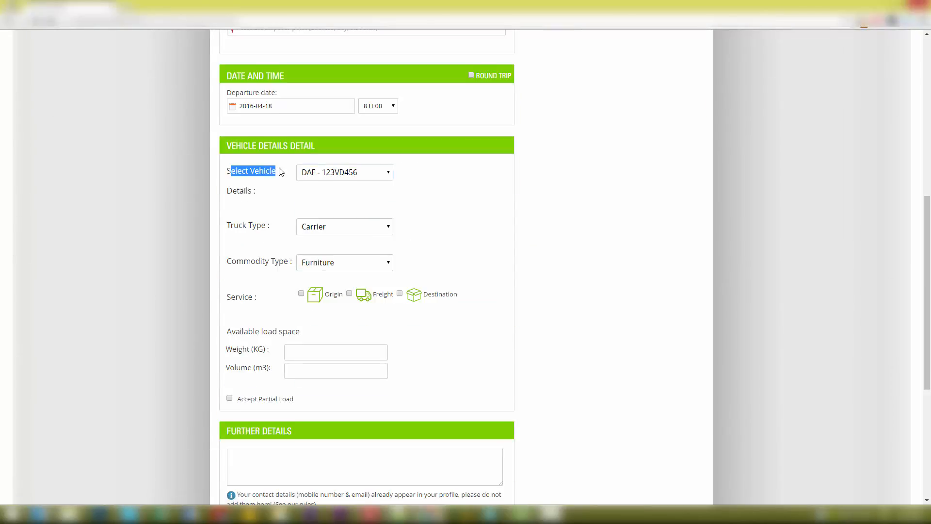
left_click(259, 191)
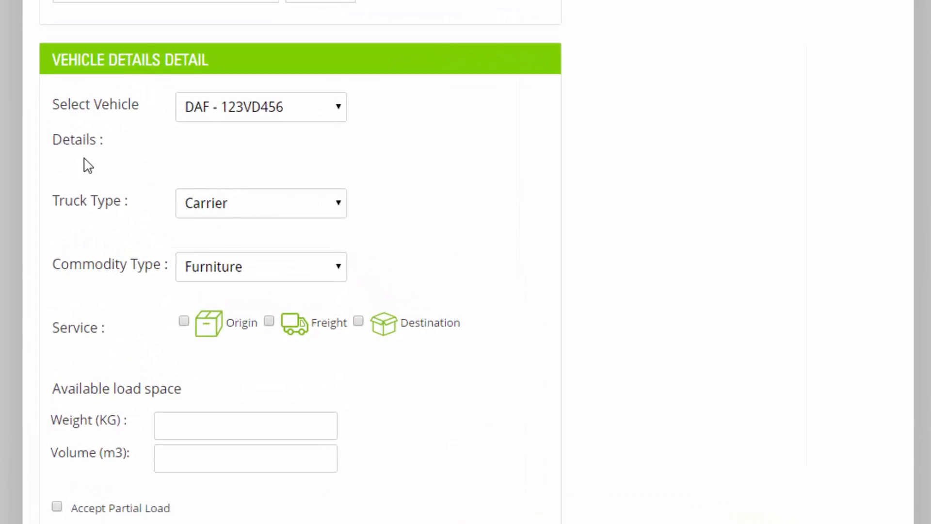
- Set the truck type to Mover Truck - Padded vehicle and the commodity type to Palette / New furniture
scroll(88, 165, "down", 2)
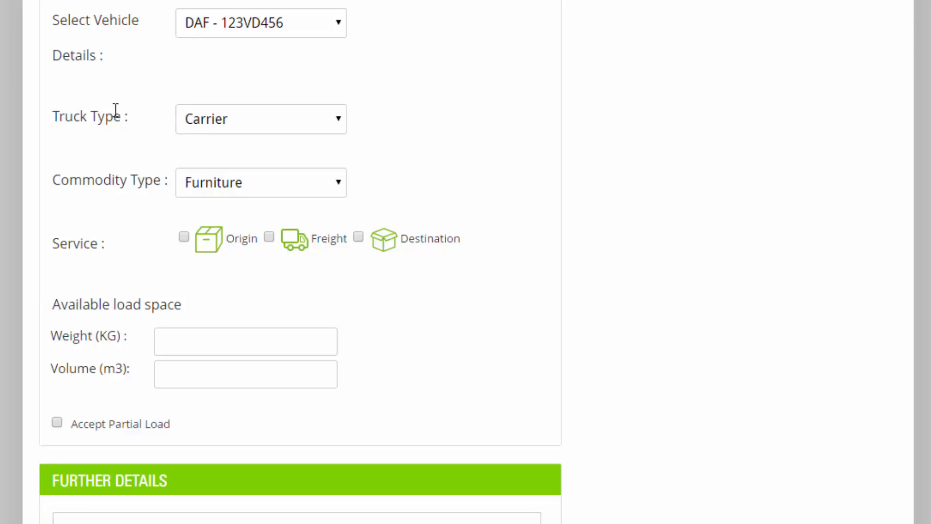
left_click(248, 127)
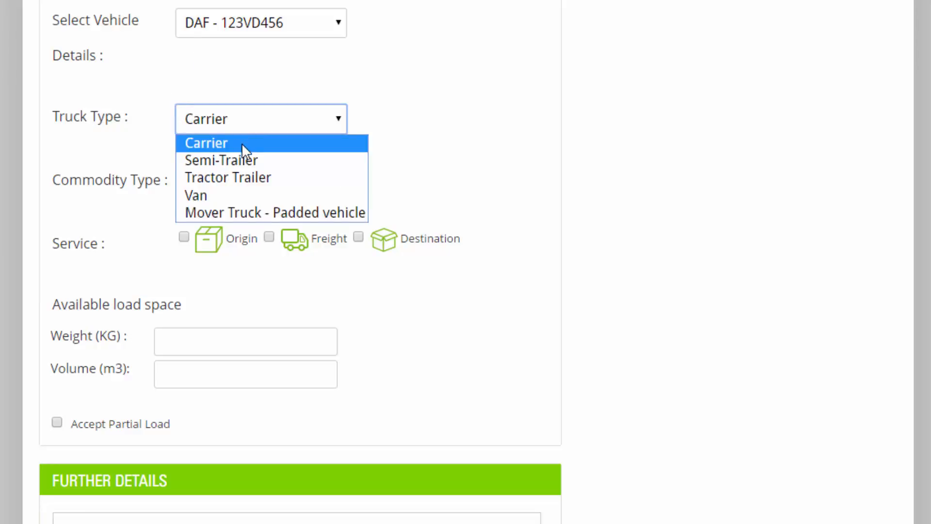
left_click(221, 211)
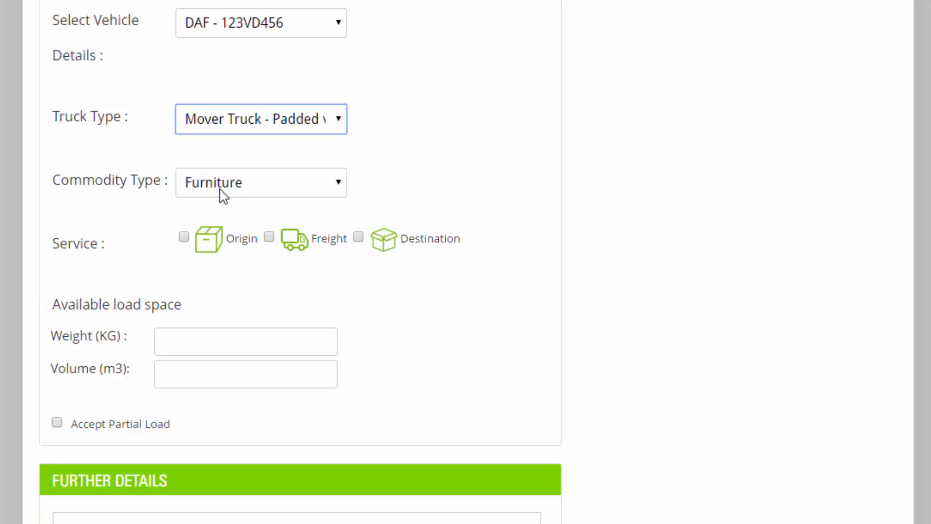
left_click(260, 188)
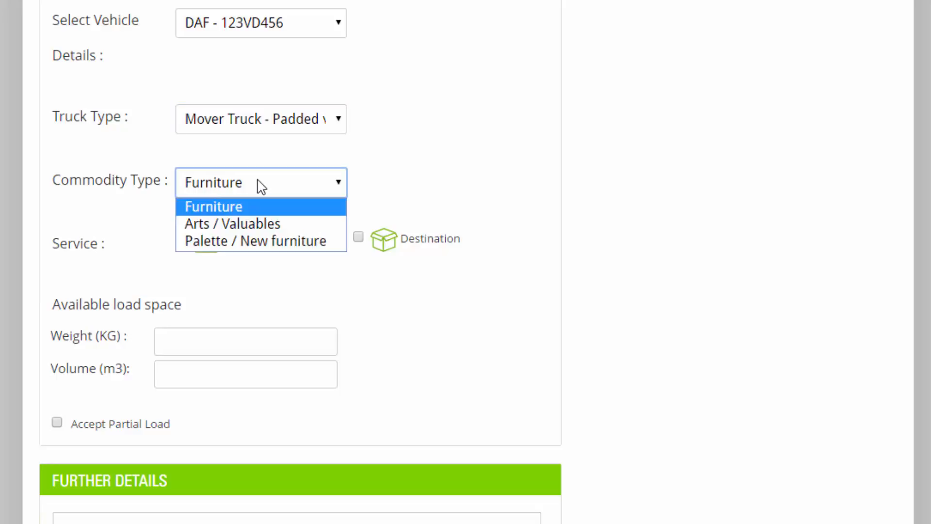
left_click(210, 243)
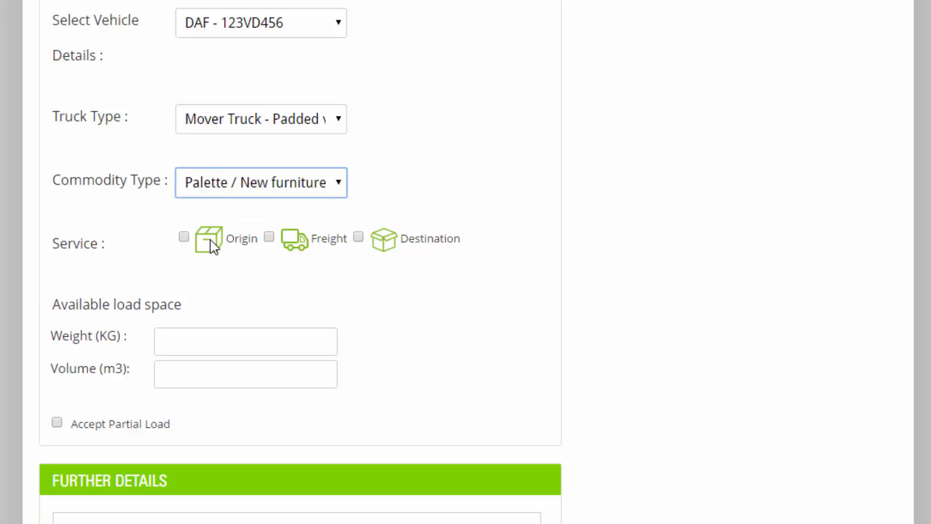
- Choose Freight as the only service offered, leaving Origin and Destination unselected
left_click(183, 237)
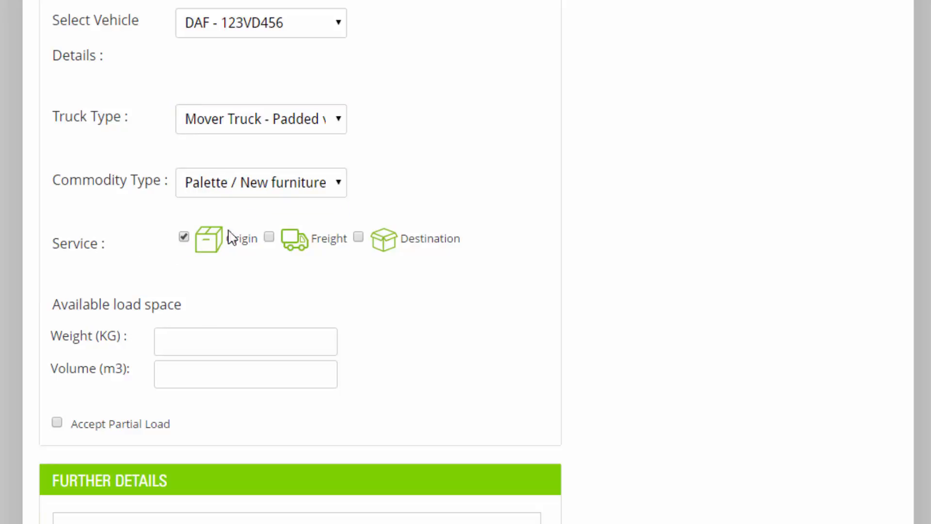
left_click(269, 238)
left_click(184, 237)
- Set the available load space to a weight of 2000 kg and a volume of 10 m3
left_click(217, 342)
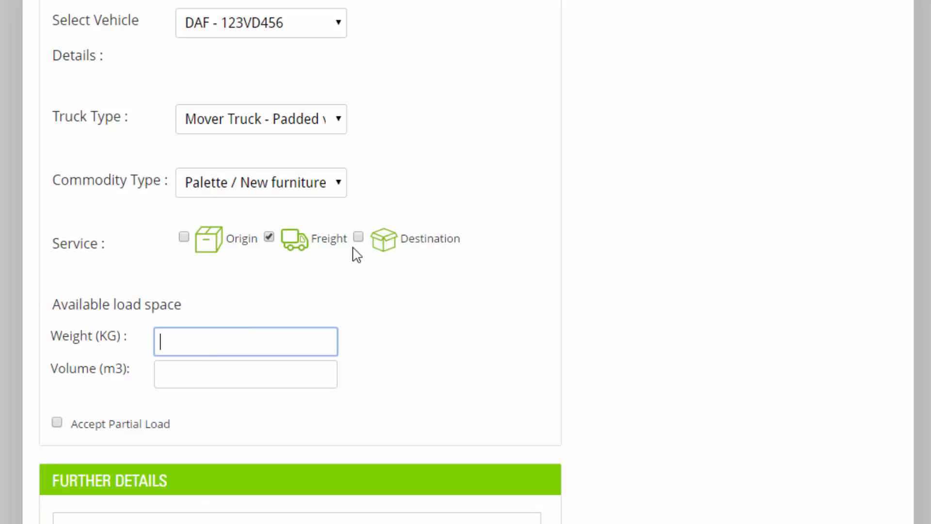
scroll(556, 221, "down", 2)
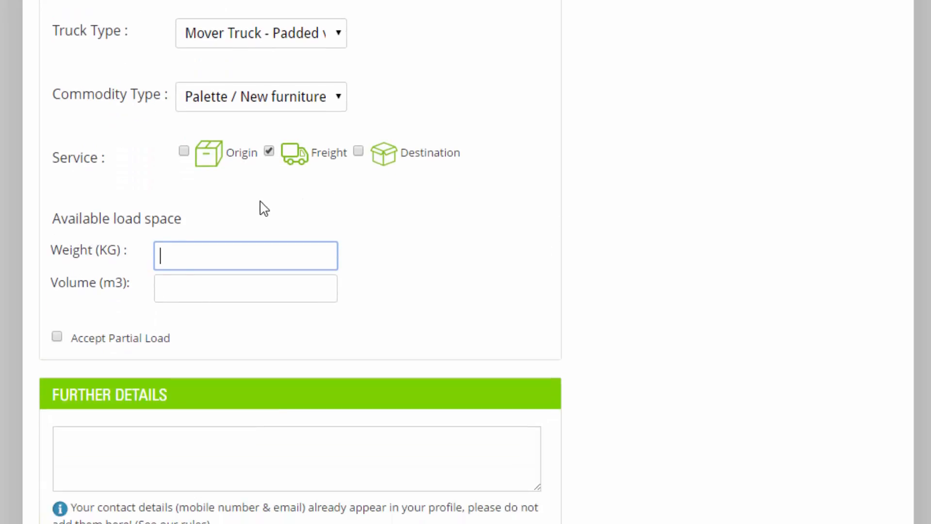
left_click_drag(52, 224, 185, 216)
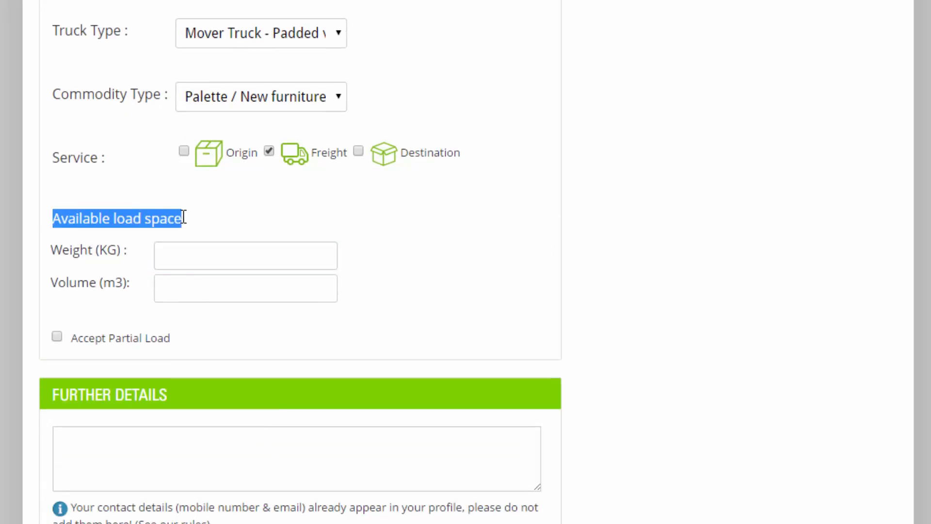
left_click(189, 251)
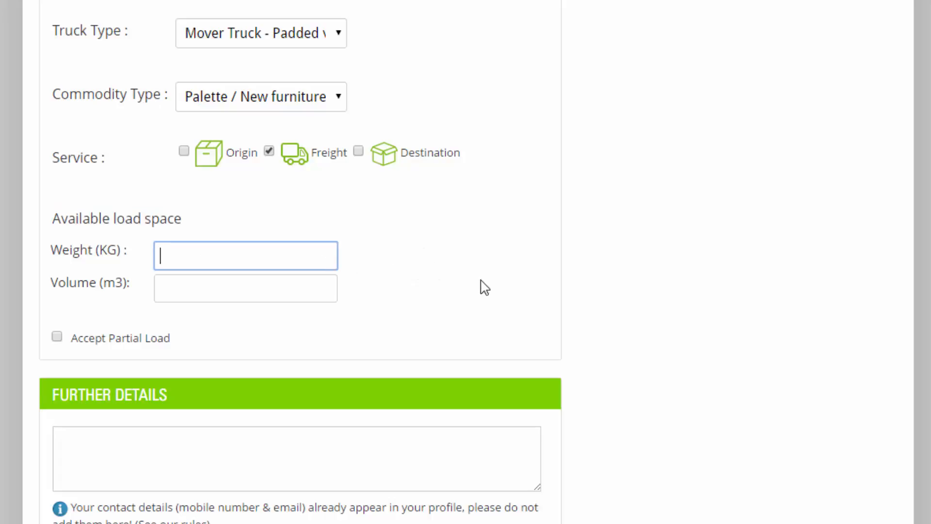
type("2000")
left_click(296, 290)
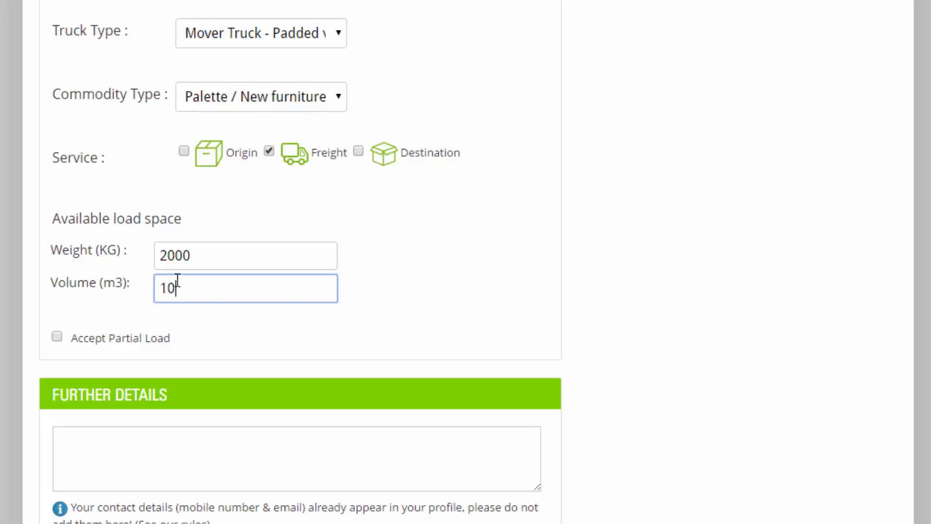
left_click_drag(102, 283, 124, 282)
left_click(133, 294)
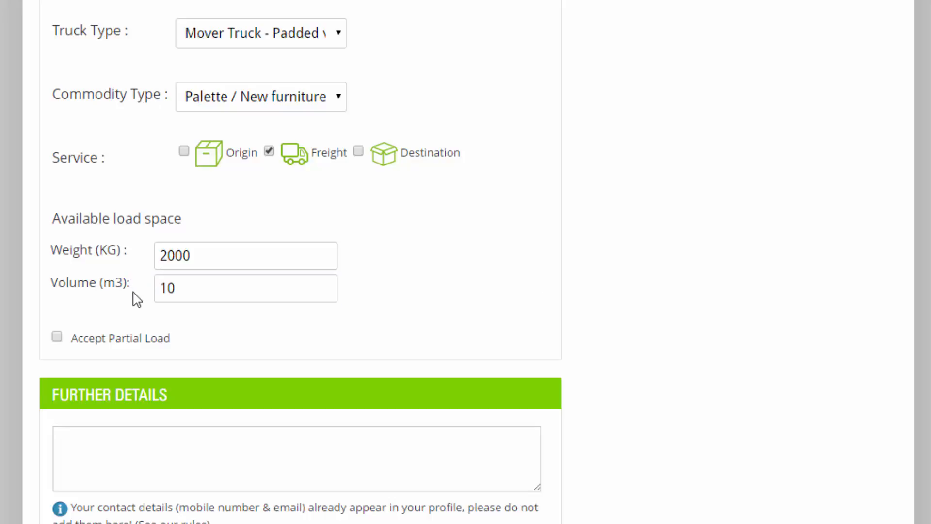
- Enable accepting partial loads for the truck's available load space
left_click(58, 337)
left_click_drag(120, 343, 182, 337)
left_click(170, 338)
left_click(187, 285)
left_click_drag(187, 286, 162, 290)
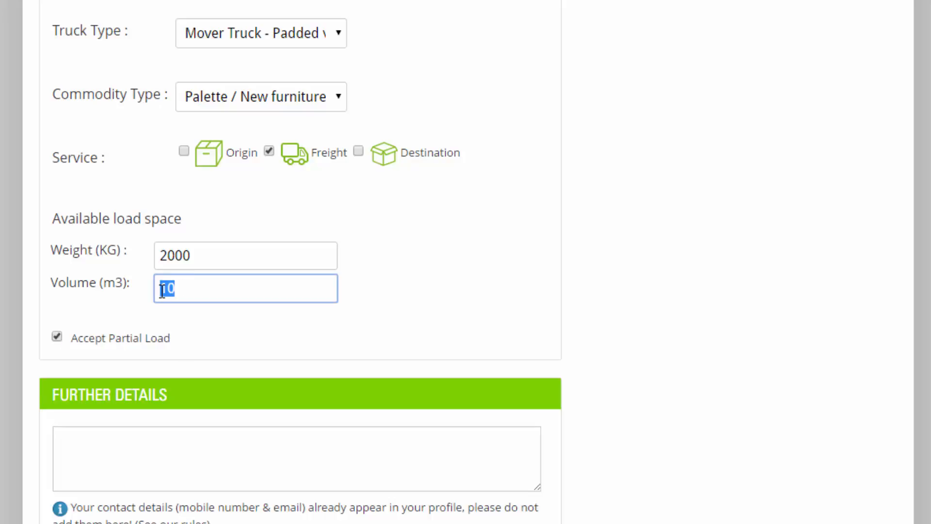
left_click(189, 282)
left_click_drag(185, 287, 154, 287)
left_click(195, 289)
left_click_drag(73, 339, 183, 344)
- Enlarge the further details text box, leave it empty, and read the note about contact details beneath it
scroll(180, 384, "down", 4)
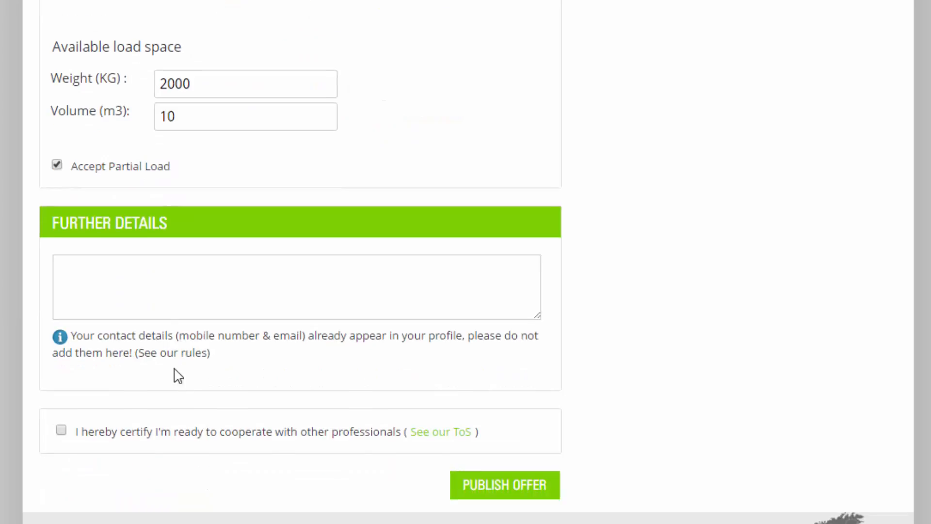
left_click(145, 270)
left_click_drag(57, 222, 182, 222)
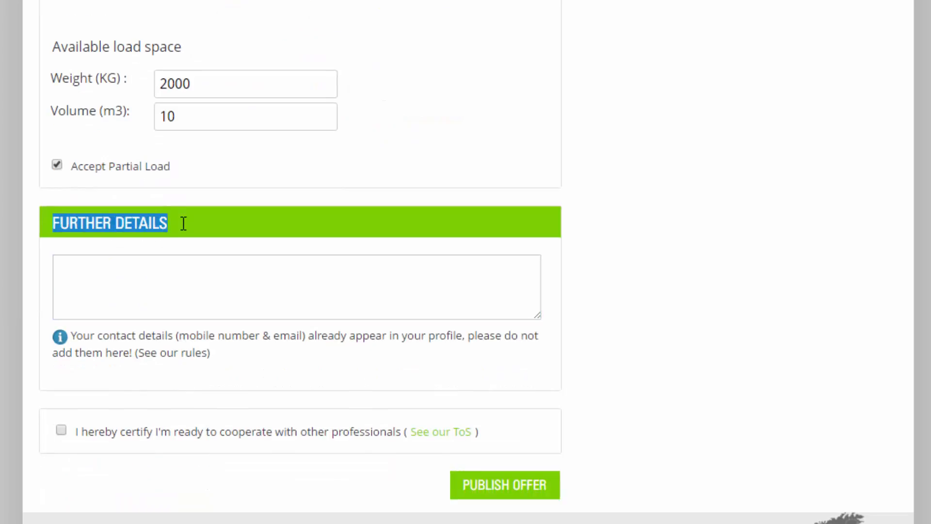
left_click(185, 265)
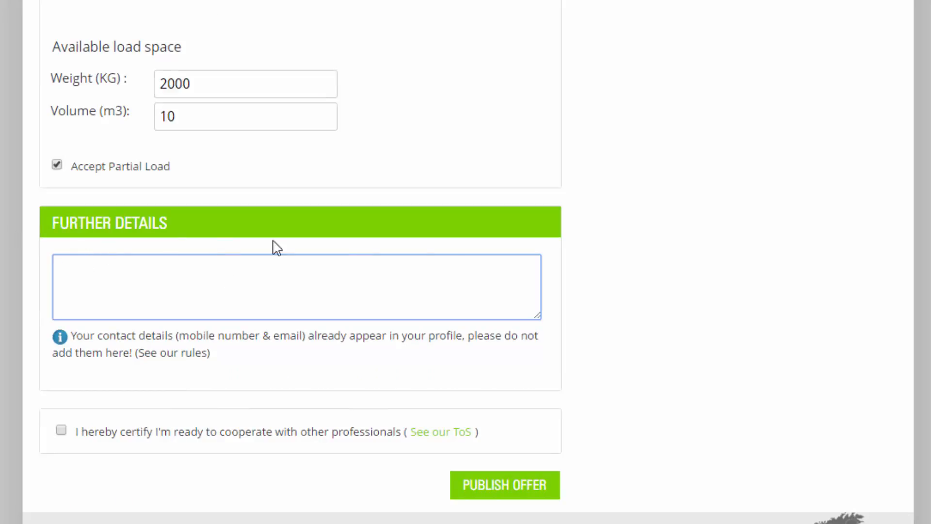
left_click_drag(537, 318, 545, 343)
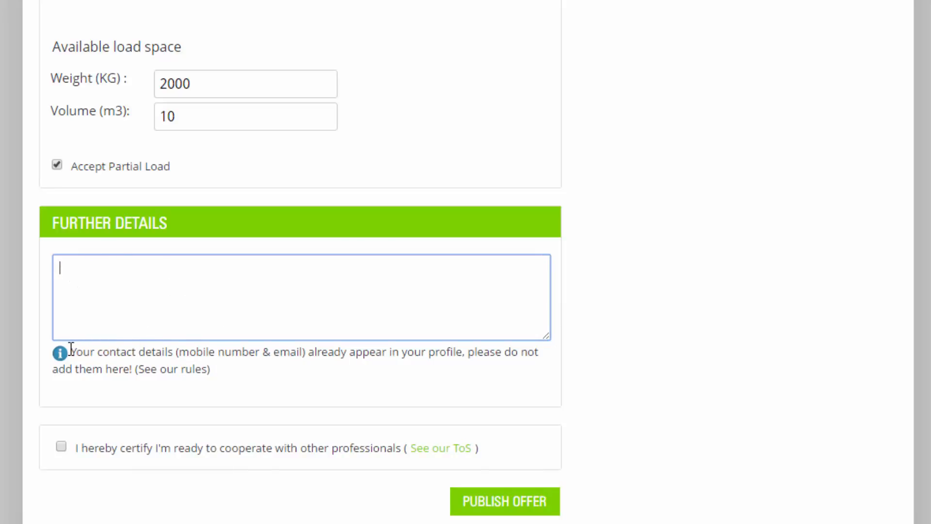
left_click_drag(70, 348, 232, 374)
left_click(246, 313)
- Certify the readiness to cooperate with other professionals for this offer
left_click(60, 448)
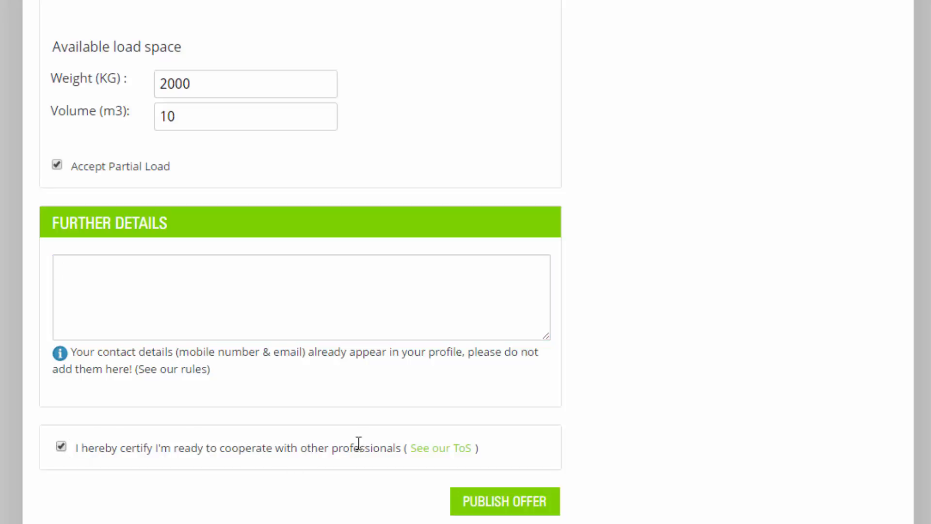
left_click_drag(88, 447, 245, 461)
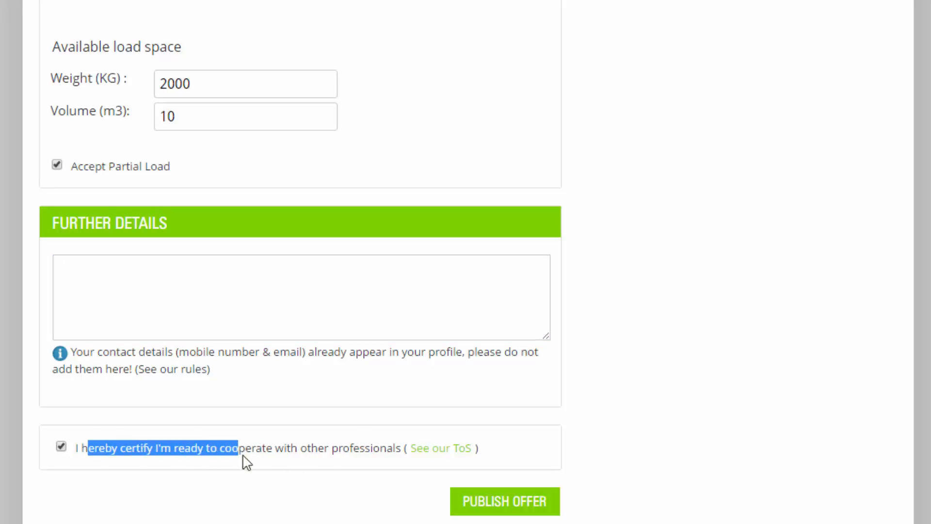
left_click(314, 455)
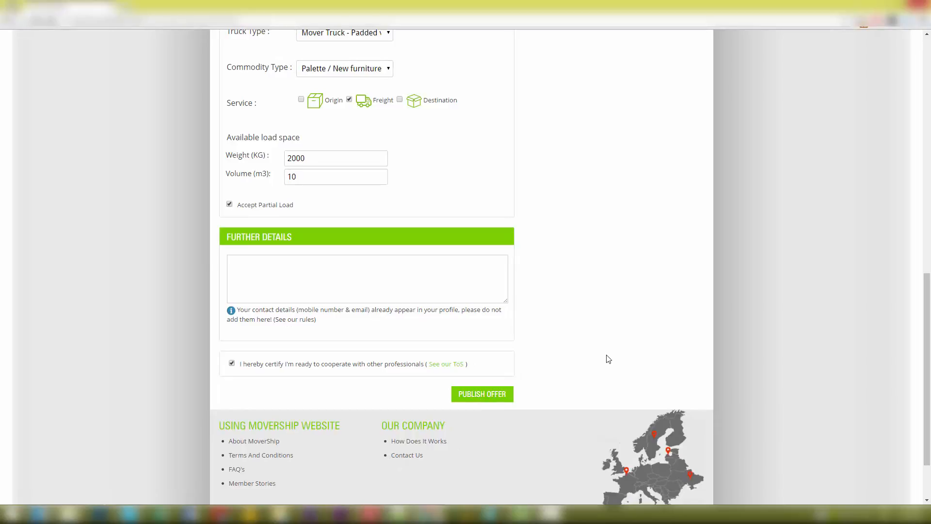
scroll(608, 359, "up", 15)
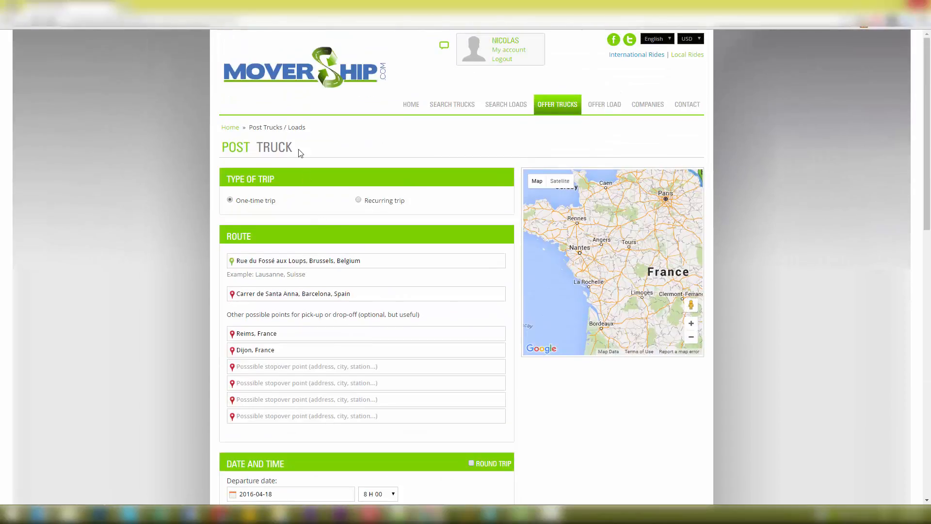